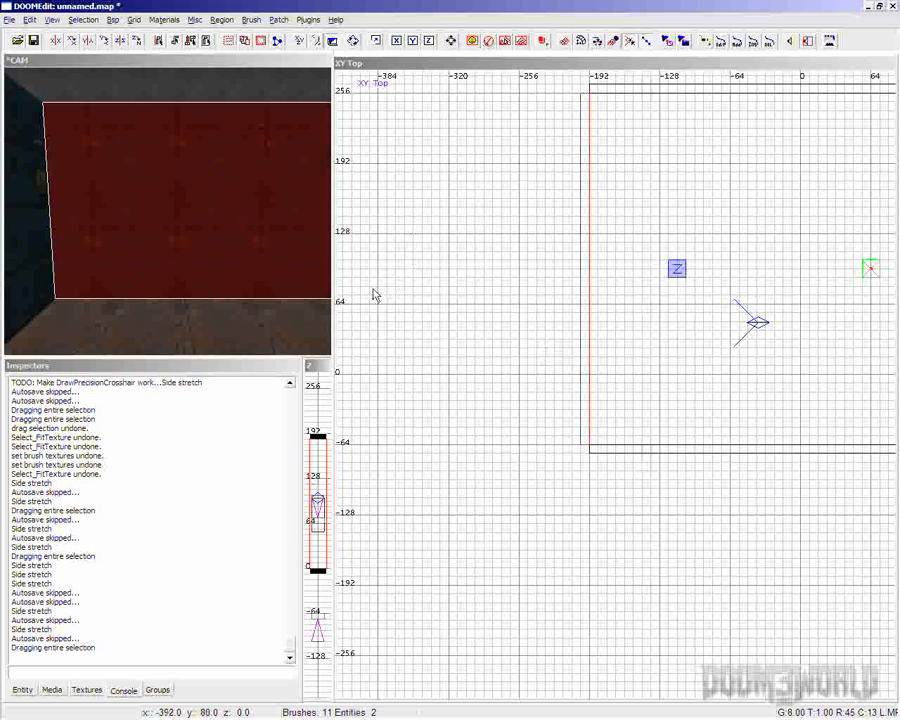
Open the surface inspector for the large wall brush and shift its texture vertically by 0.5.
{"action": "key", "text": "Escape"}
{"action": "left_click", "coordinate": [251, 243], "text": "shift"}
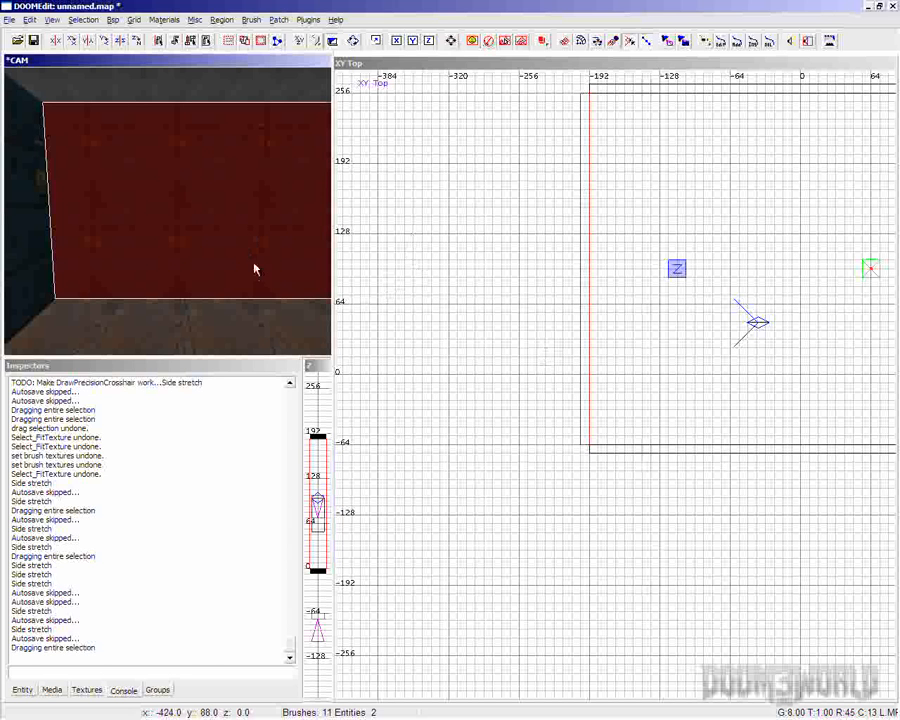
{"action": "key", "text": "s"}
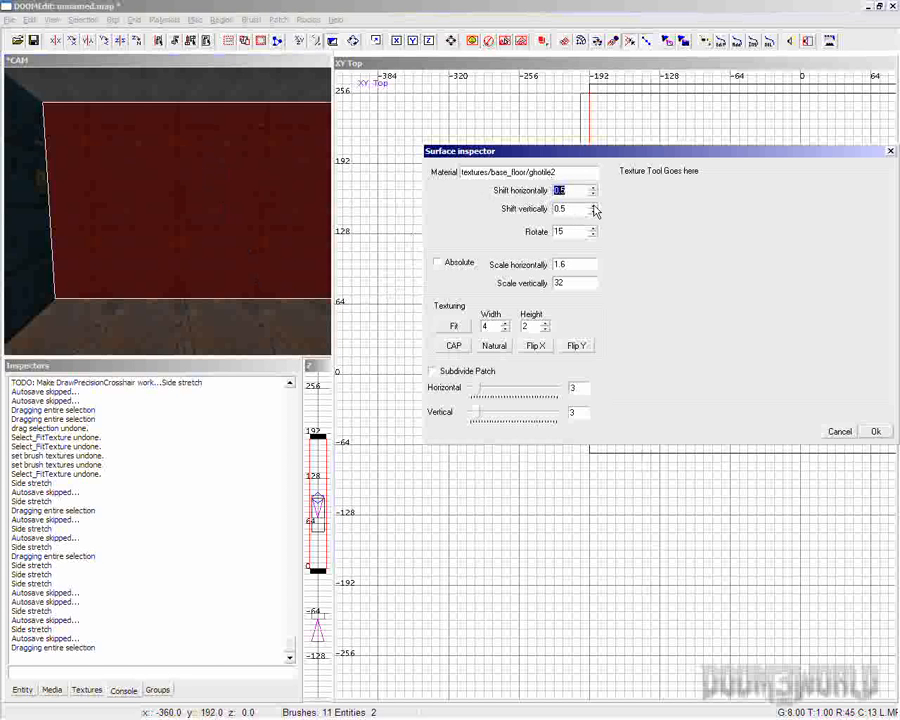
{"action": "left_click", "coordinate": [593, 206]}
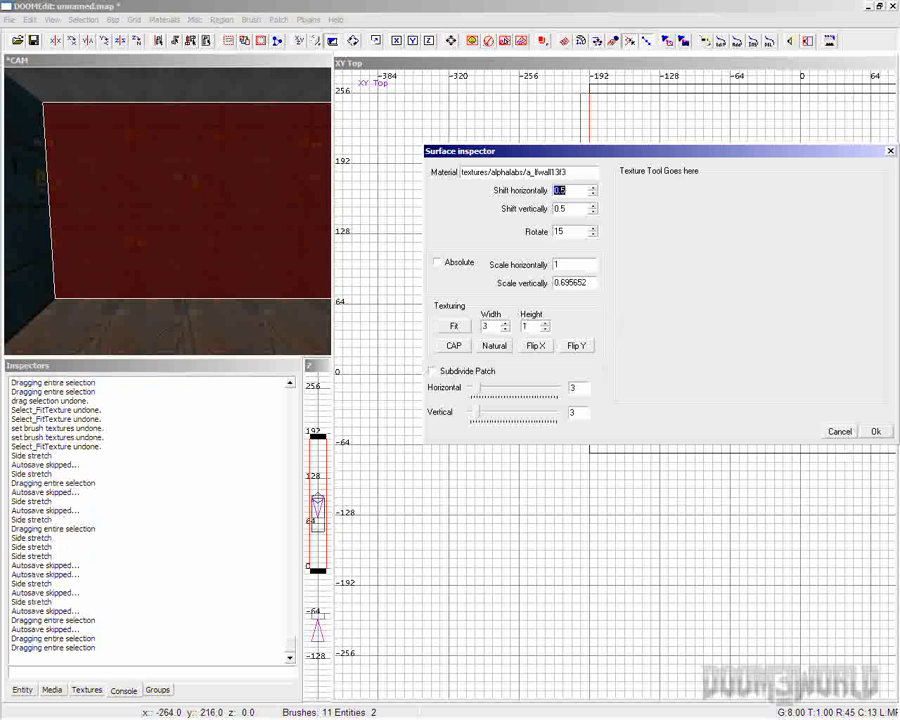
Fit the wall's texture at width 3, height 1, and again at width 2, height 2.
{"action": "left_click", "coordinate": [453, 328]}
{"action": "left_click", "coordinate": [506, 324]}
{"action": "left_click", "coordinate": [506, 329]}
{"action": "left_click", "coordinate": [506, 329]}
{"action": "left_click", "coordinate": [545, 323]}
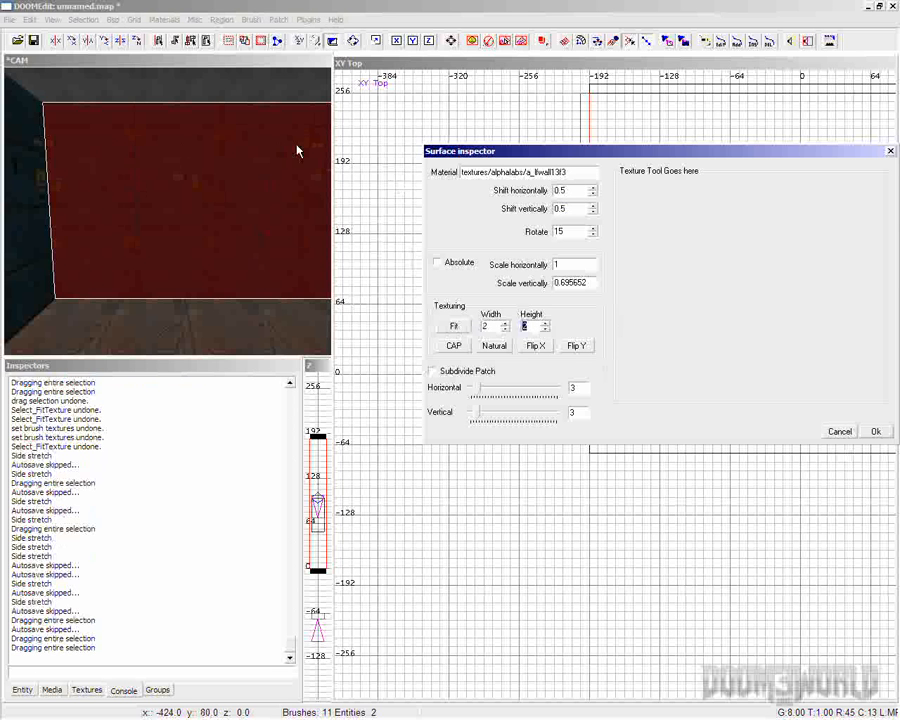
{"action": "left_click", "coordinate": [453, 327]}
Check the fitted texture across the wall and apply the Natural texture scaling to it.
{"action": "left_click", "coordinate": [279, 272]}
{"action": "key", "text": "Right"}
{"action": "key", "text": "Down"}
{"action": "key", "text": "Left"}
{"action": "key", "text": "Right"}
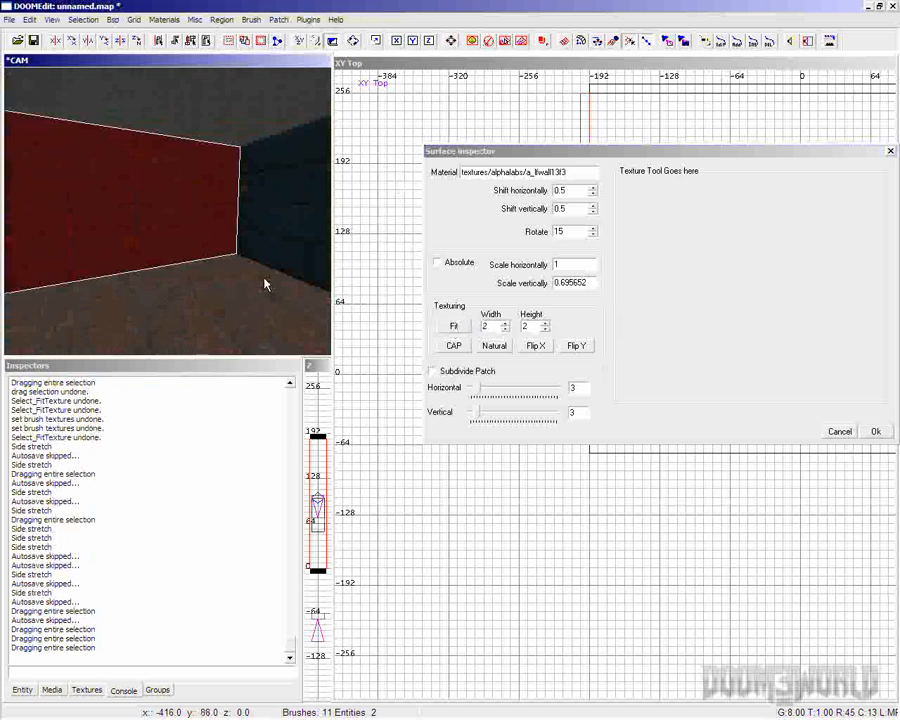
{"action": "key", "text": "Down"}
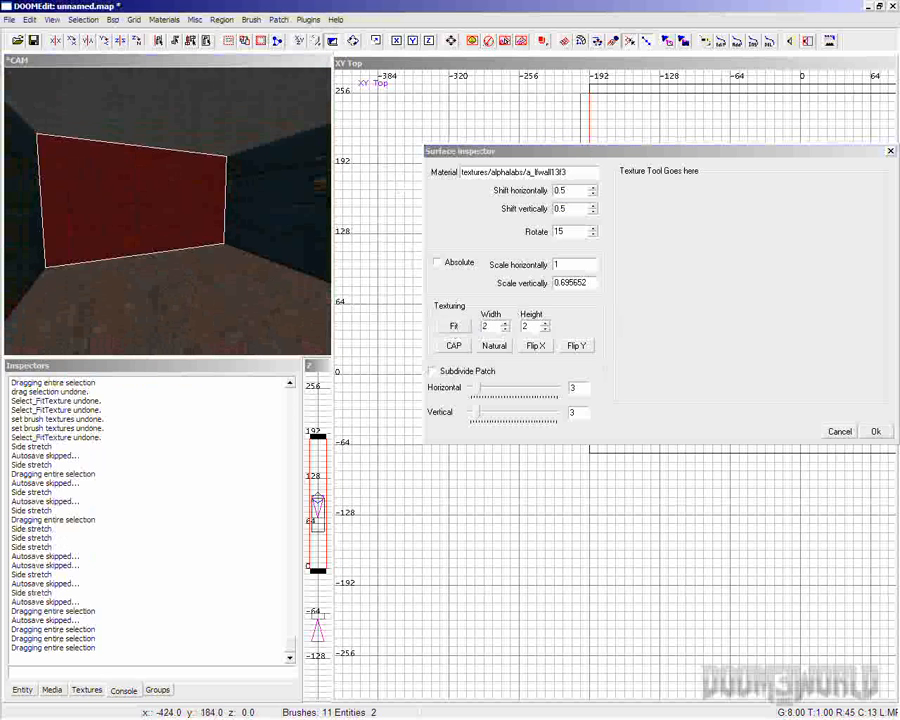
{"action": "left_click", "coordinate": [596, 152]}
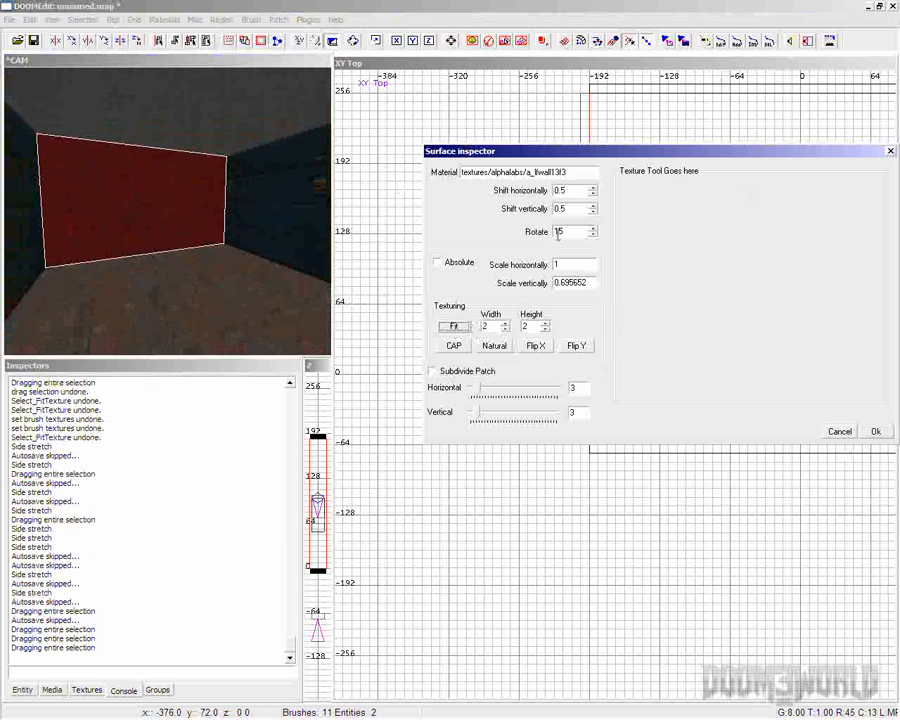
{"action": "left_click", "coordinate": [495, 346]}
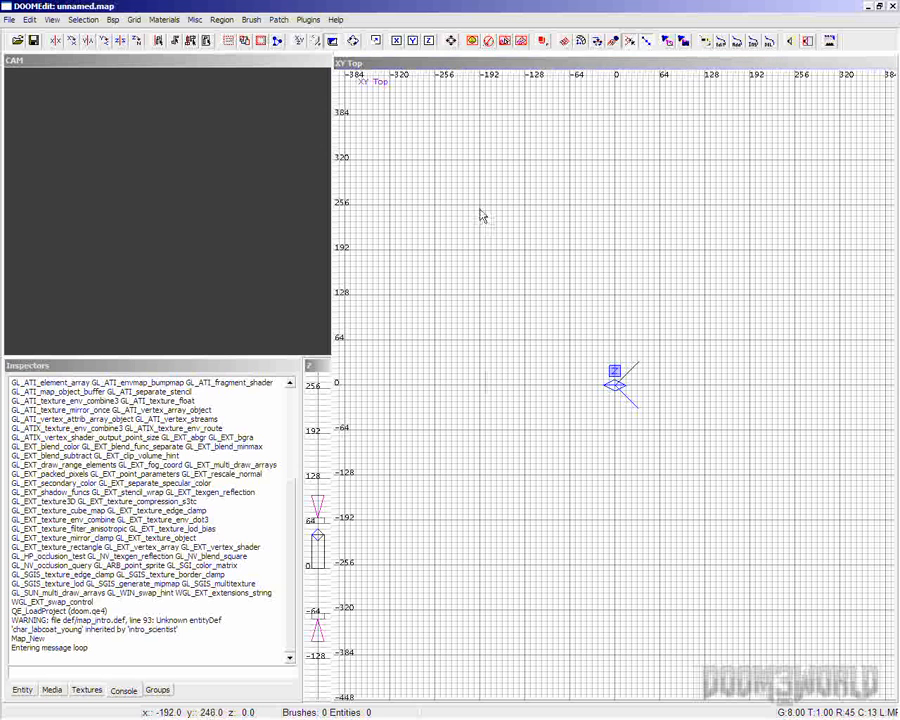
Draw a 512 × 320 room brush in the top view, stretch it to 192 units high, and clear the selection.
{"action": "mouse_move", "coordinate": [480, 206]}
{"action": "left_mouse_down"}
{"action": "mouse_move", "coordinate": [638, 352]}
{"action": "mouse_move", "coordinate": [820, 404]}
{"action": "mouse_move", "coordinate": [840, 432]}
{"action": "left_mouse_up"}
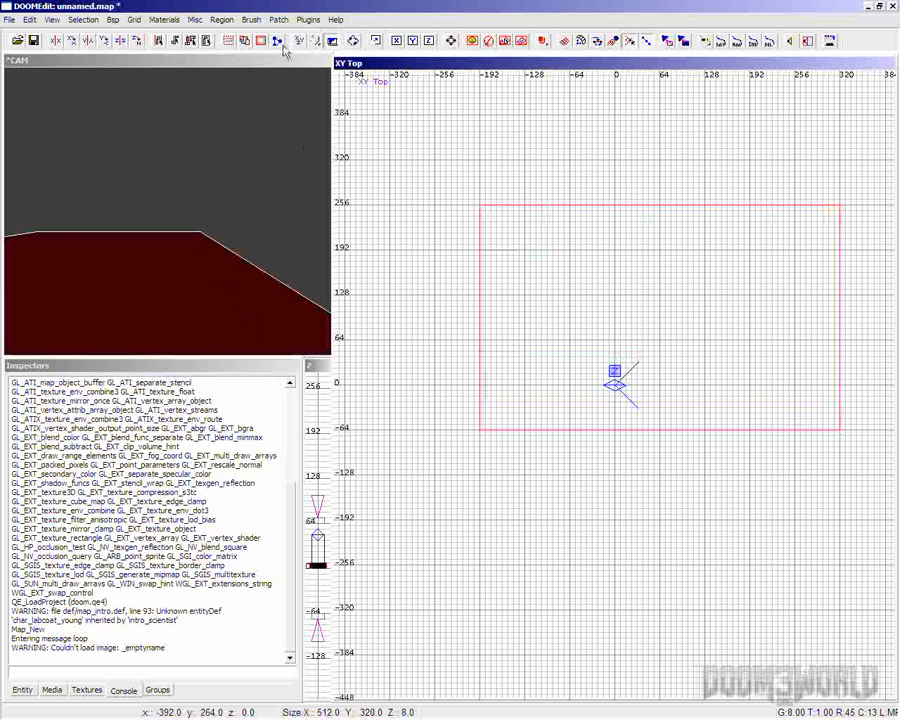
{"action": "left_click_drag", "start_coordinate": [316, 510], "coordinate": [318, 378]}
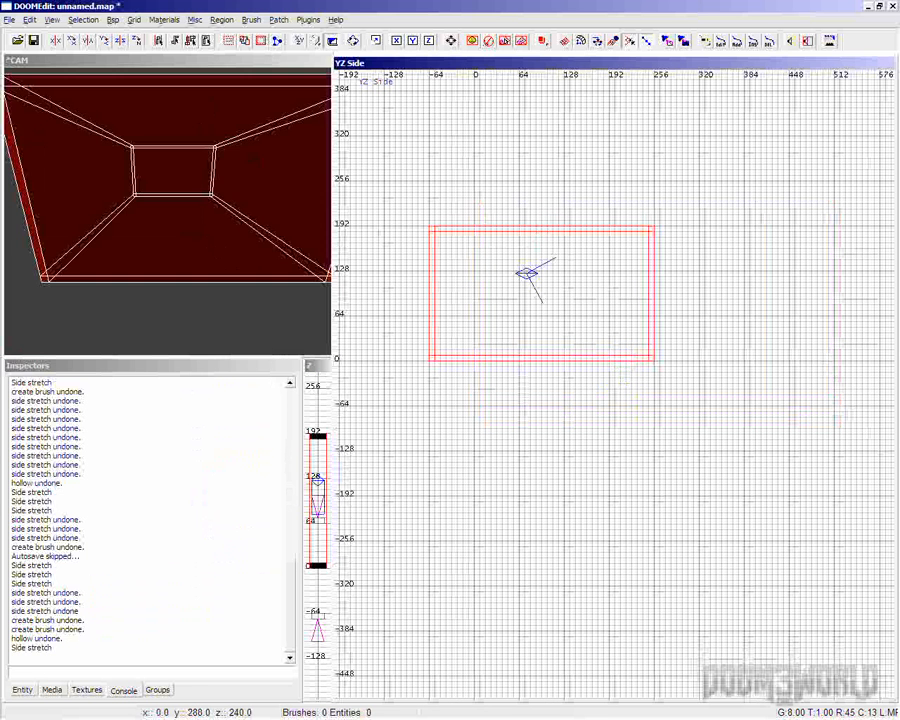
{"action": "key", "text": "Escape"}
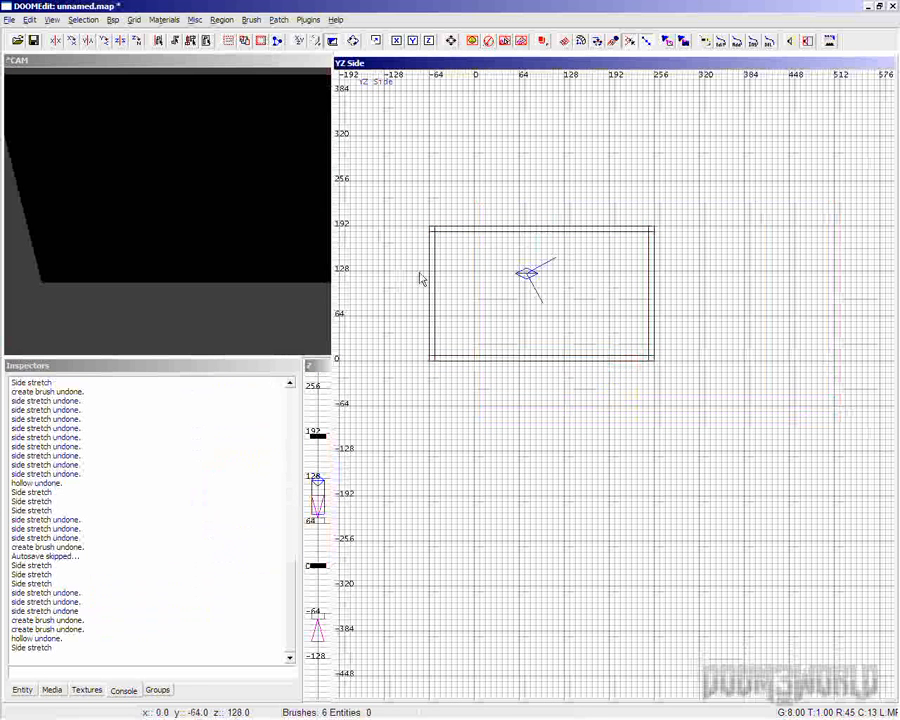
Select the four walls using a 440 × 32 brush drawn across the side view, and shorten them by 8 units at top and bottom.
{"action": "left_click_drag", "start_coordinate": [396, 277], "coordinate": [705, 293]}
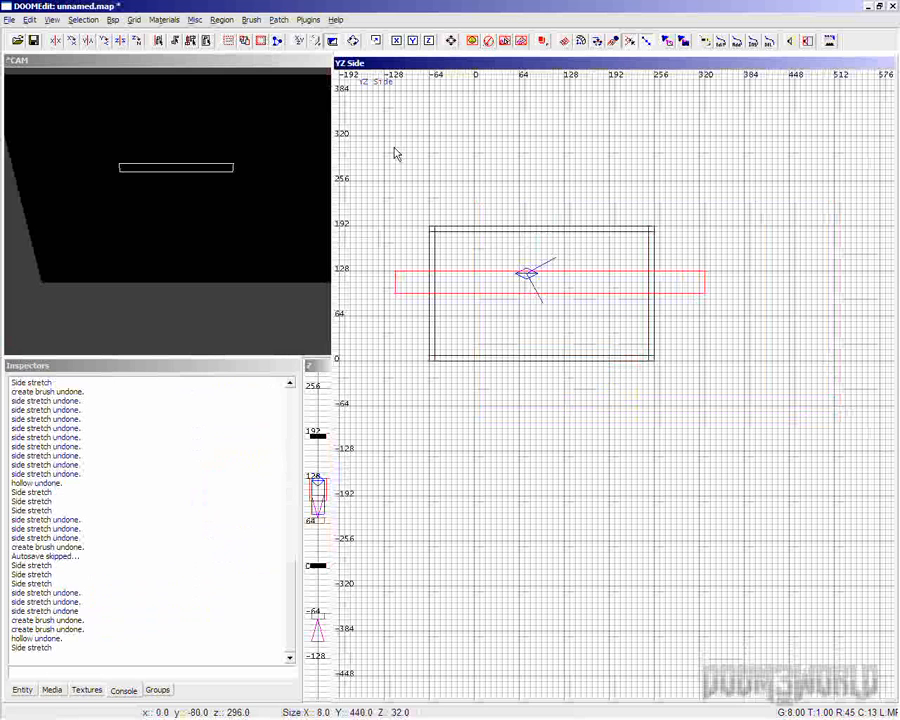
{"action": "left_click", "coordinate": [190, 41]}
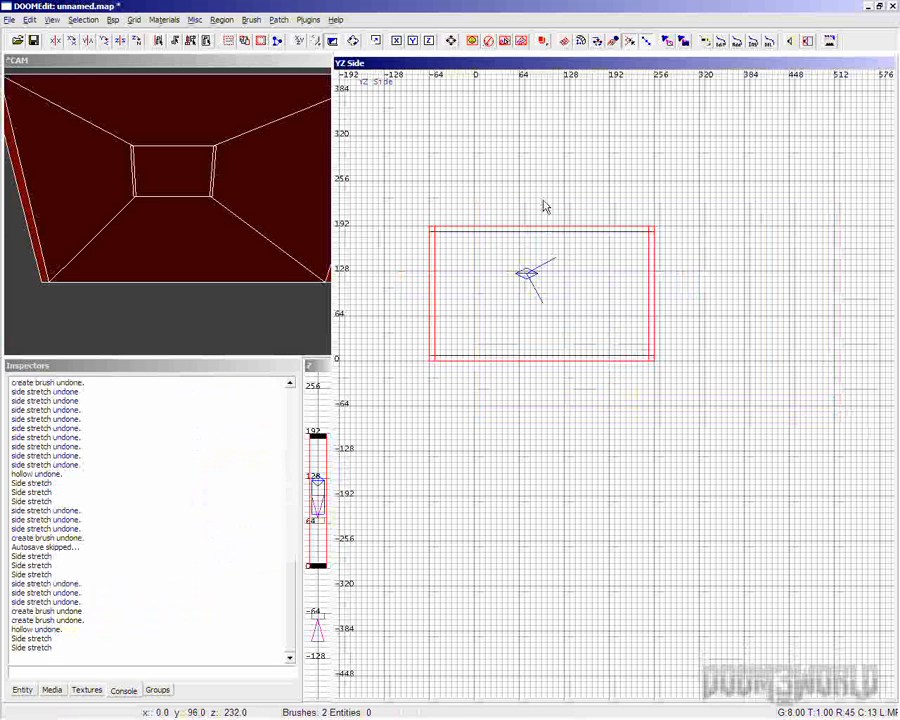
{"action": "left_click_drag", "start_coordinate": [542, 204], "coordinate": [542, 208]}
{"action": "left_click_drag", "start_coordinate": [538, 412], "coordinate": [545, 418]}
{"action": "key", "text": "Escape"}
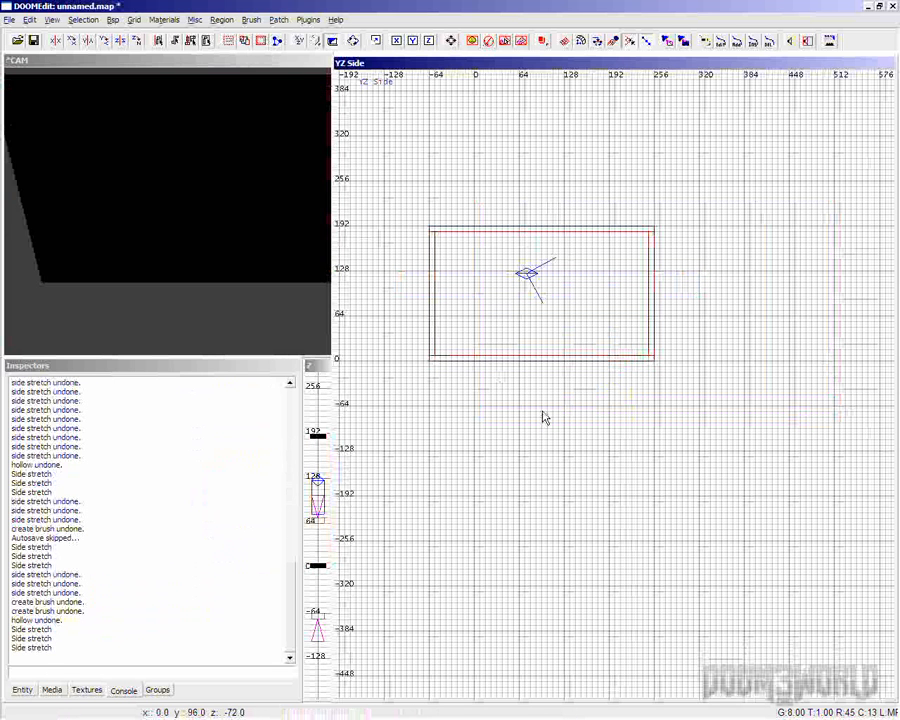
Select the two opposite end walls and shorten them by 8 units at both Y ends in the side view.
{"action": "left_click", "coordinate": [249, 197], "text": "shift"}
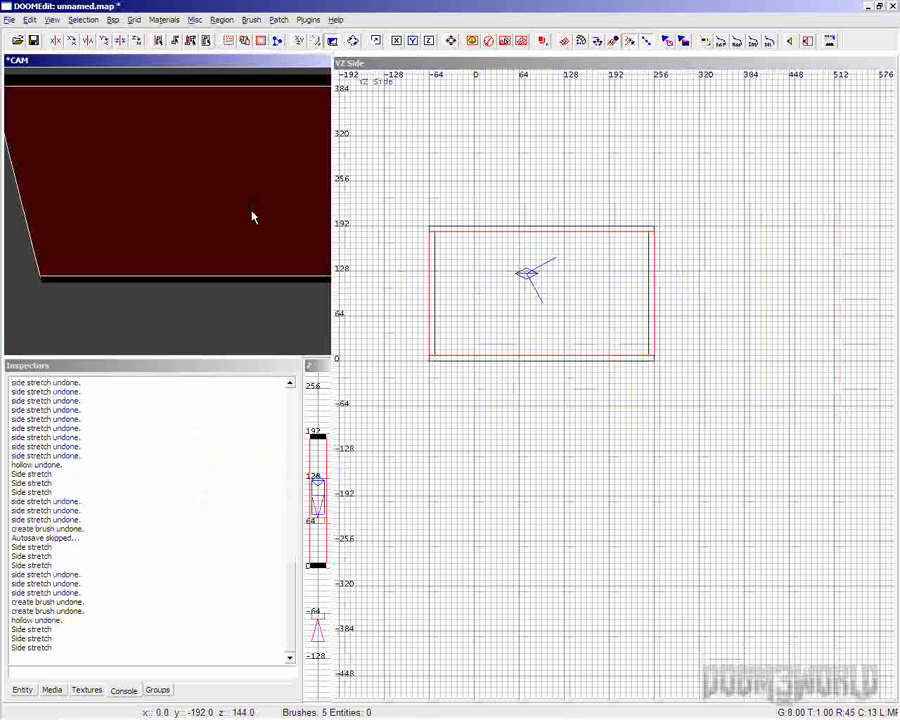
{"action": "key", "text": "Up"}
{"action": "key", "text": "Up"}
{"action": "key", "text": "Up"}
{"action": "key", "text": "Up"}
{"action": "key", "text": "Up"}
{"action": "key", "text": "Up"}
{"action": "left_click", "coordinate": [207, 156], "text": "shift"}
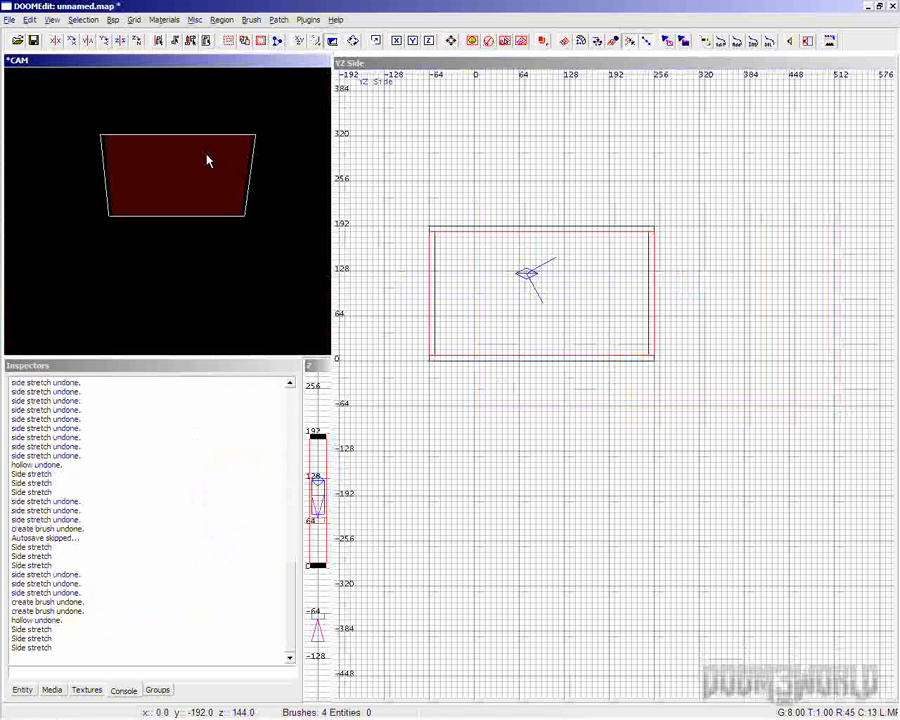
{"action": "left_click_drag", "start_coordinate": [693, 278], "coordinate": [687, 275]}
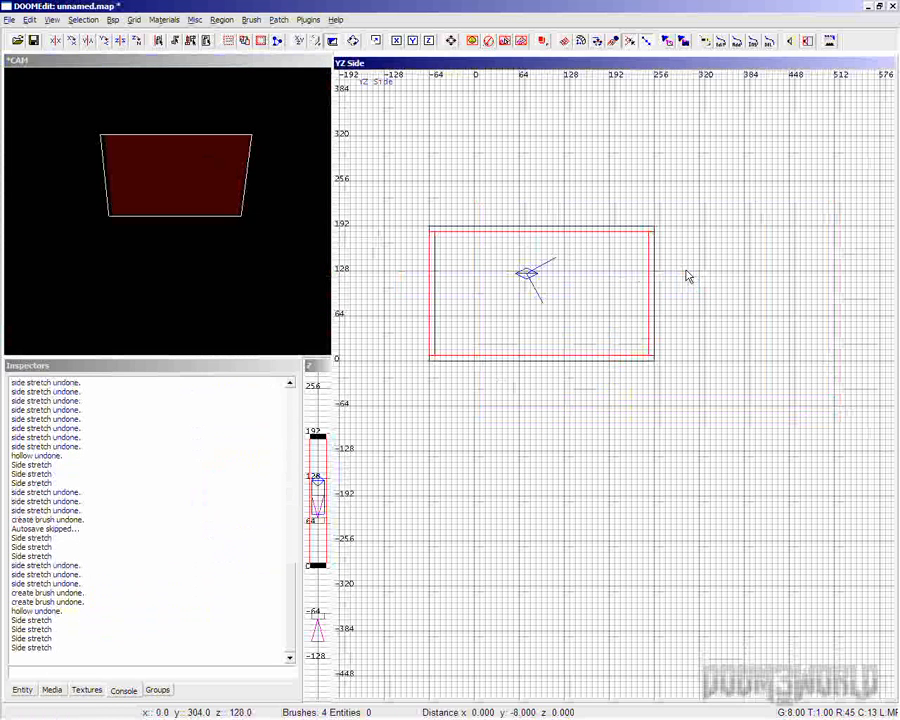
{"action": "left_click_drag", "start_coordinate": [408, 273], "coordinate": [411, 276]}
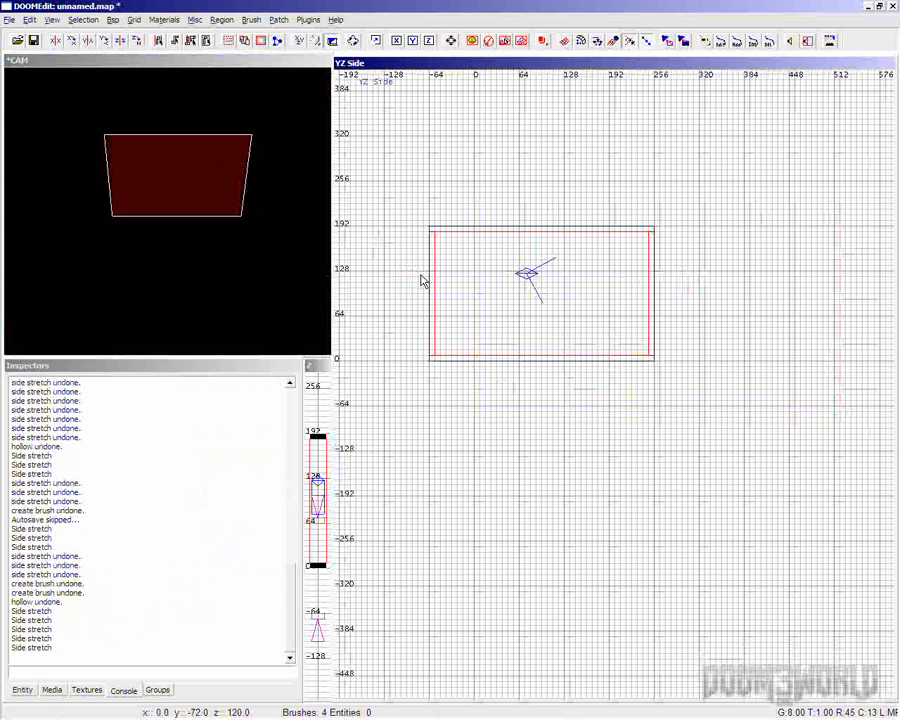
{"action": "key", "text": "Escape"}
Select the two long side walls and shorten them by 8 units at both X ends in the top view.
{"action": "left_click", "coordinate": [295, 190], "text": "shift"}
{"action": "left_click", "coordinate": [110, 193], "text": "shift"}
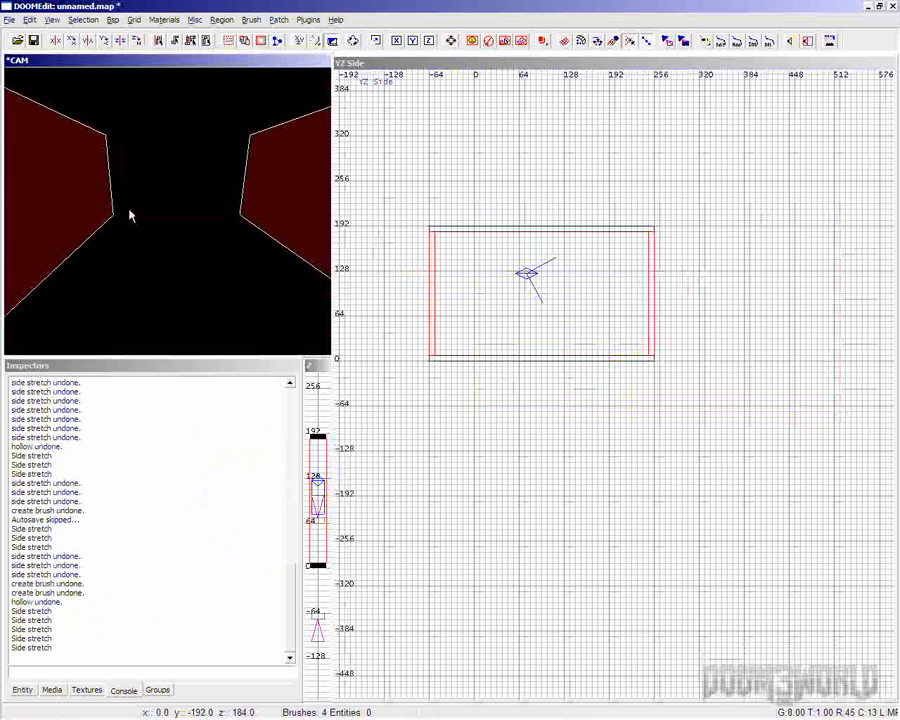
{"action": "key", "text": "ctrl+Tab"}
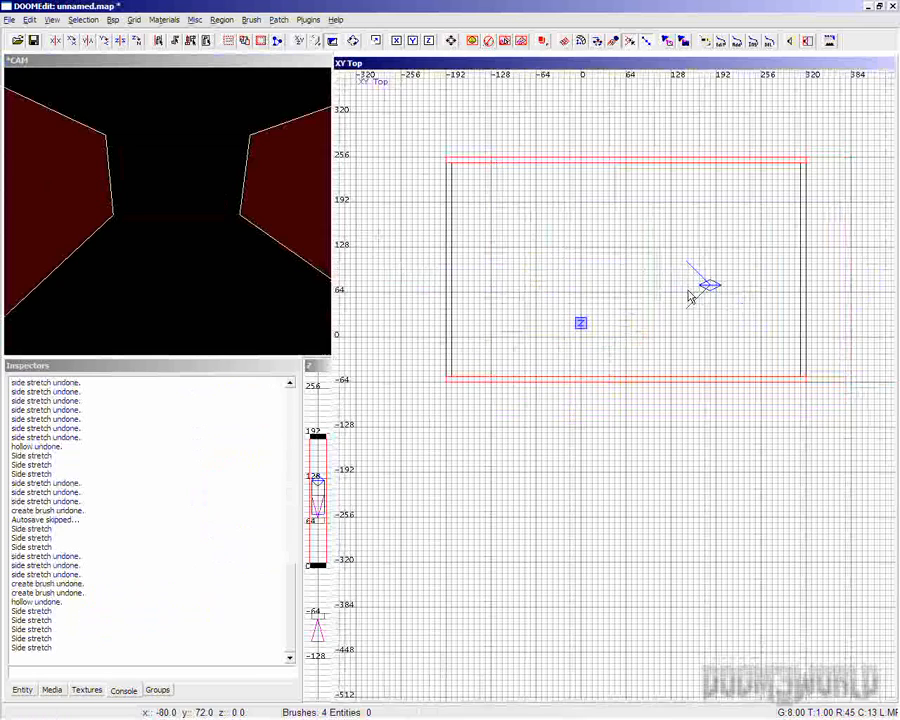
{"action": "right_click_drag", "start_coordinate": [688, 291], "coordinate": [632, 306]}
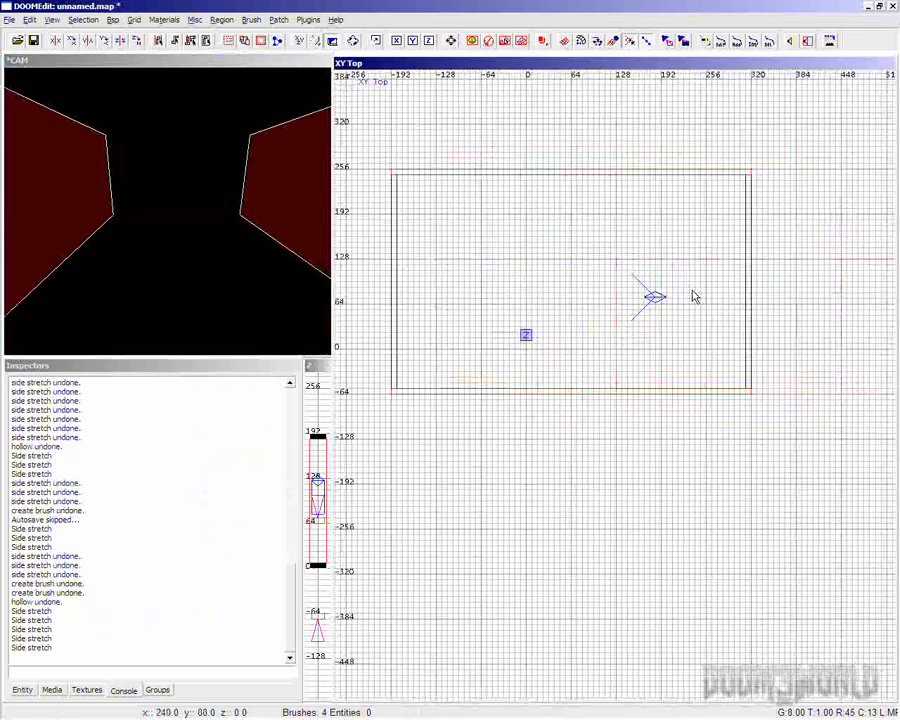
{"action": "key", "text": "ctrl+Tab"}
{"action": "right_click_drag", "start_coordinate": [763, 295], "coordinate": [646, 316]}
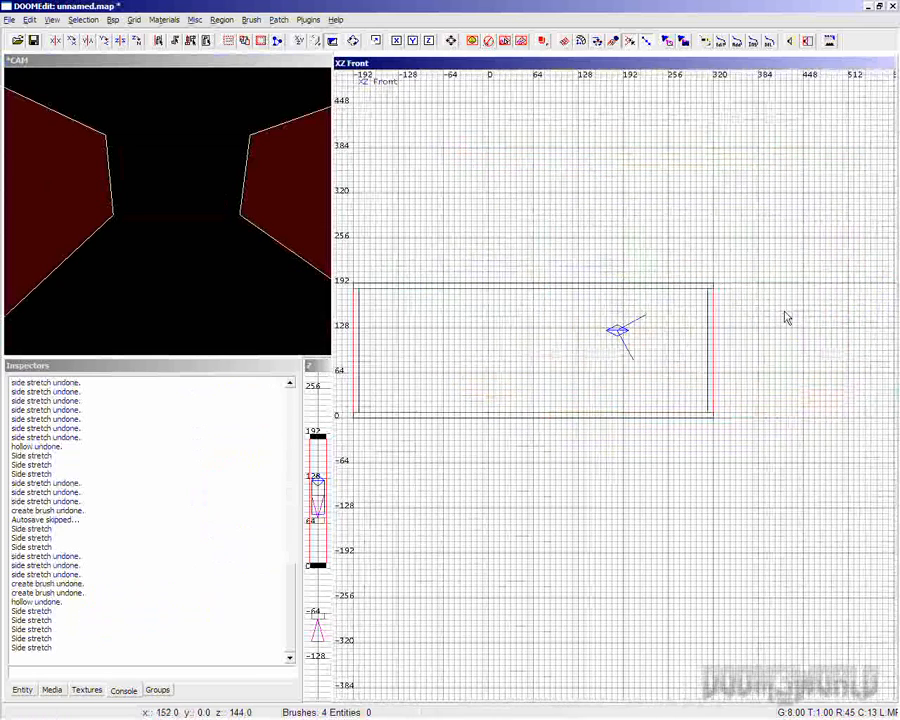
{"action": "key", "text": "ctrl+Tab"}
{"action": "key", "text": "ctrl+Tab"}
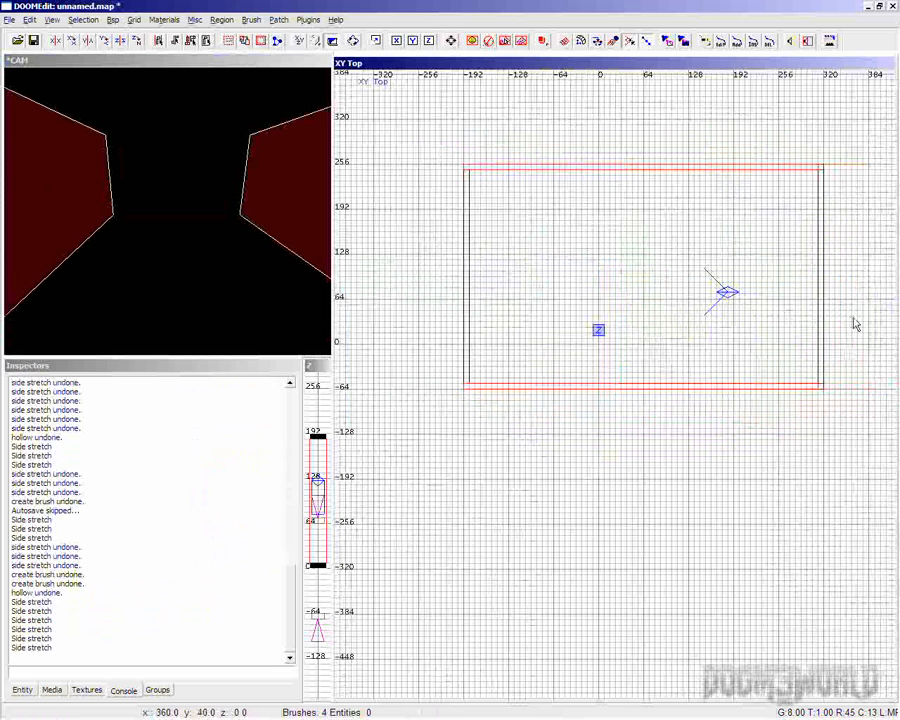
{"action": "left_click", "coordinate": [451, 176]}
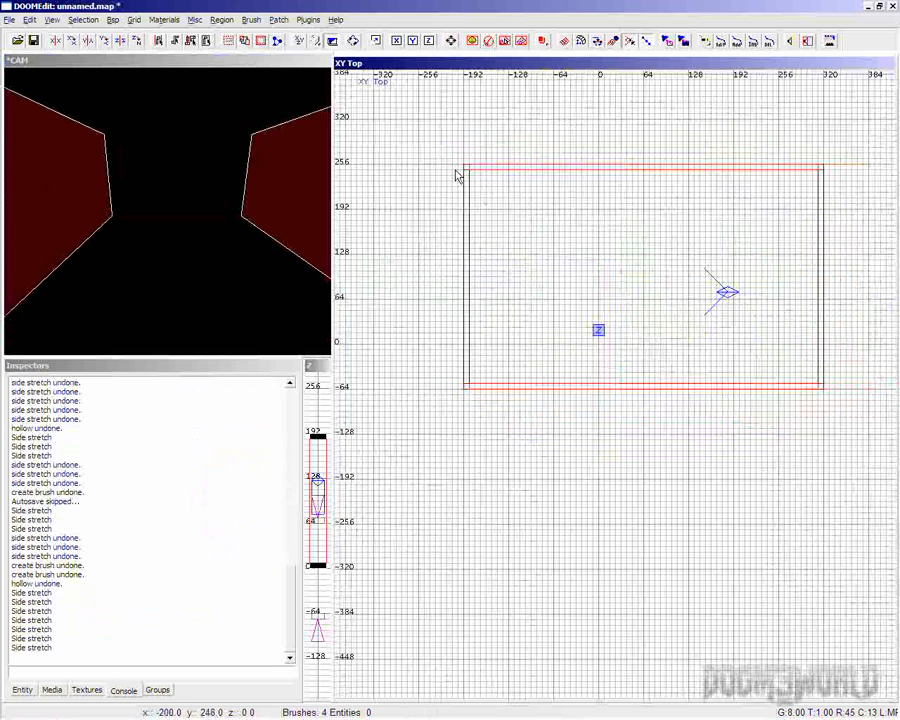
{"action": "key", "text": "Escape"}
Select the ceiling and floor and pull in all four of their sides by 8 units in the top view.
{"action": "left_click", "coordinate": [194, 119], "text": "shift"}
{"action": "left_click", "coordinate": [181, 295], "text": "shift"}
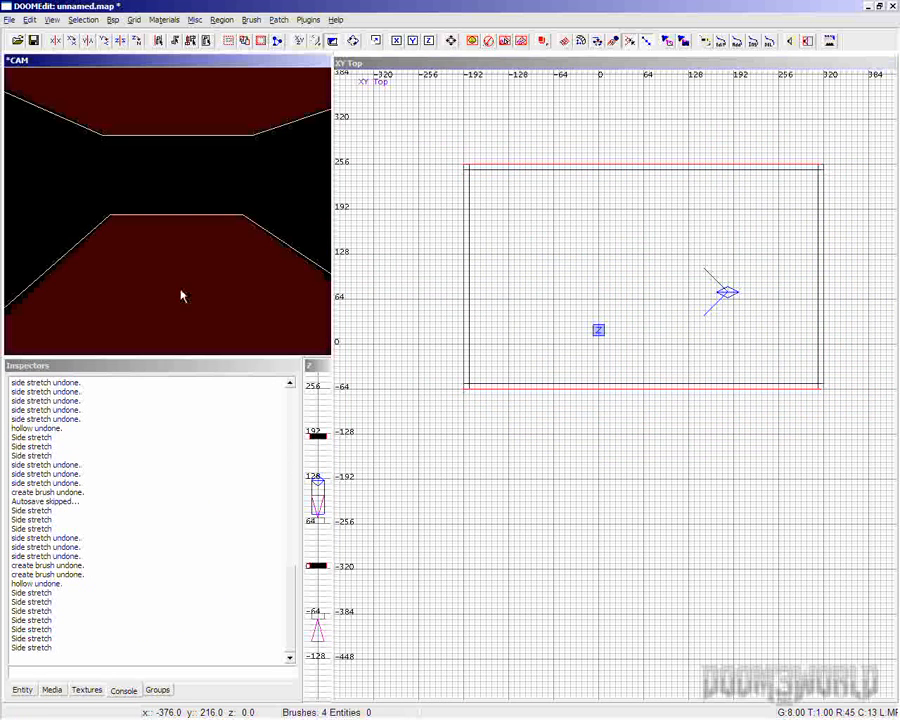
{"action": "left_click", "coordinate": [424, 199]}
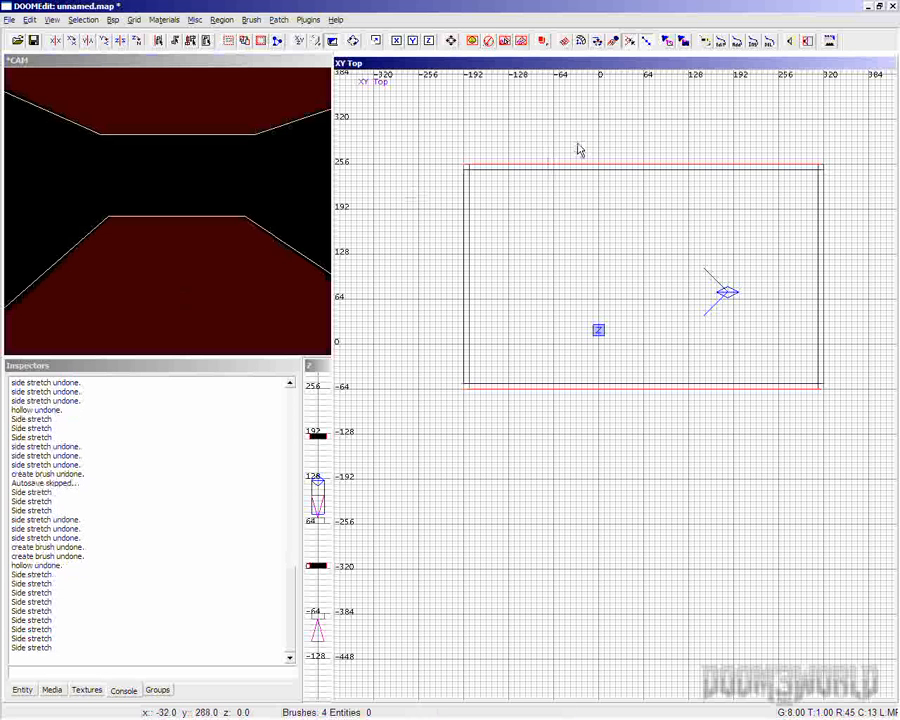
{"action": "left_click_drag", "start_coordinate": [579, 145], "coordinate": [579, 151]}
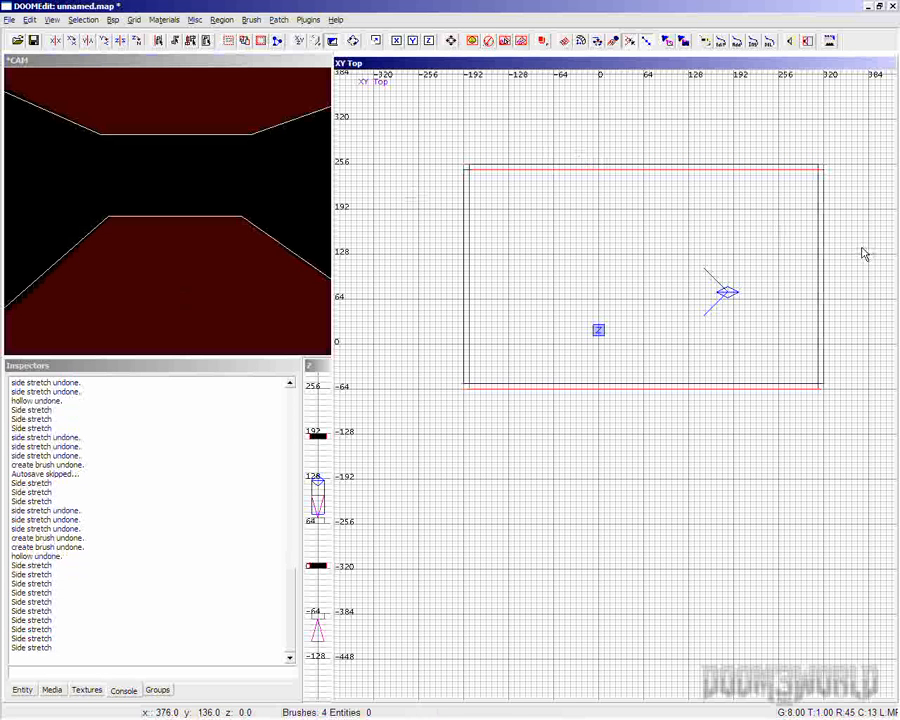
{"action": "left_click", "coordinate": [743, 444]}
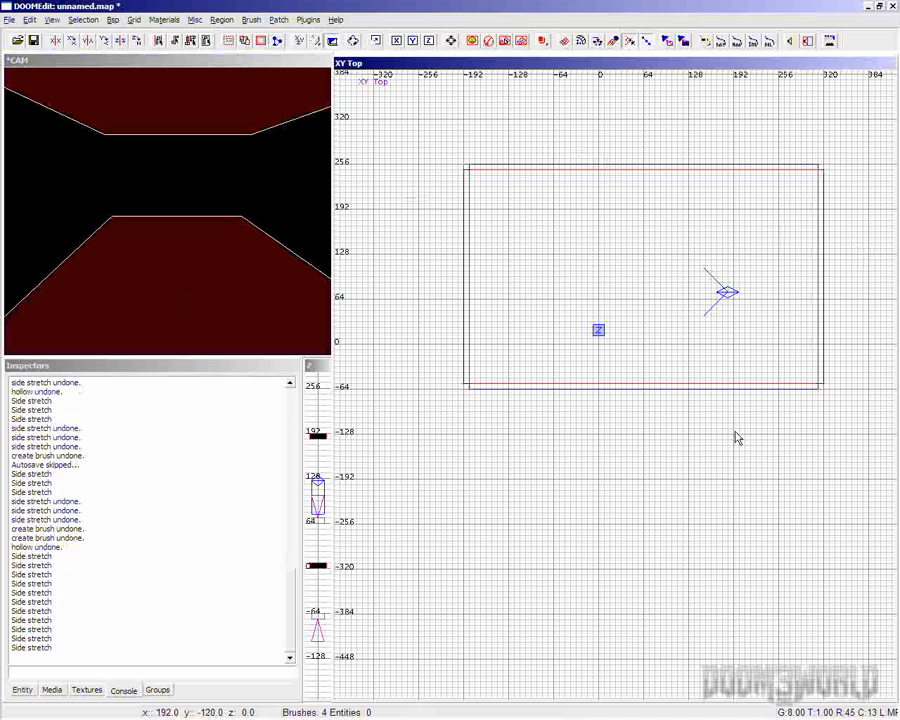
{"action": "key", "text": "Escape"}
Select all six brushes of the room and examine the corner at about X 312, Y 248 in the top view.
{"action": "right_click_drag", "start_coordinate": [760, 333], "coordinate": [773, 342]}
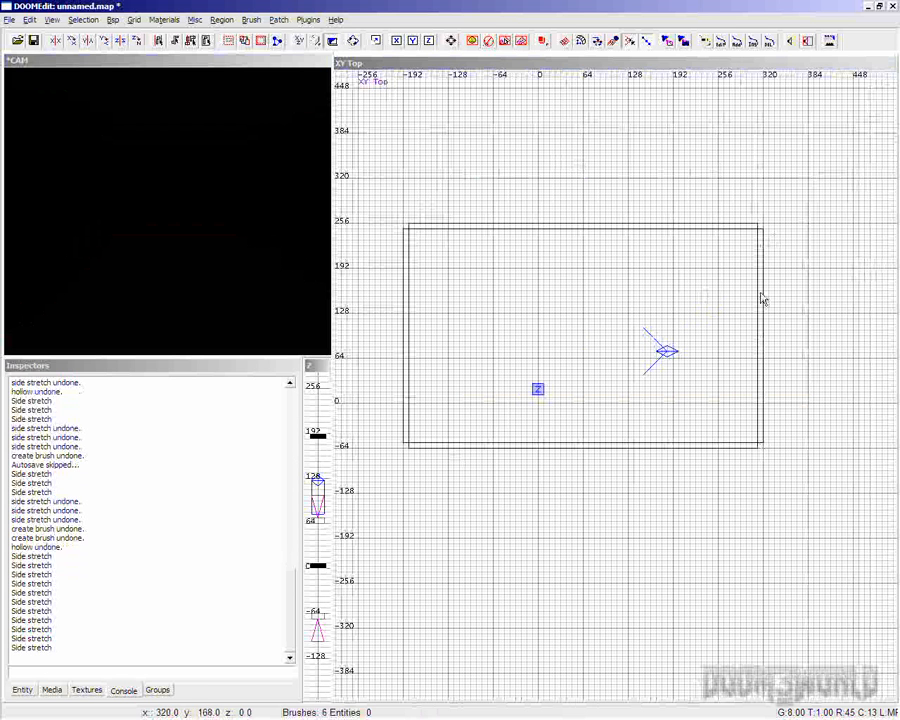
{"action": "left_click", "coordinate": [200, 188], "text": "shift"}
{"action": "left_click", "coordinate": [204, 118], "text": "shift"}
{"action": "left_click", "coordinate": [273, 183], "text": "shift"}
{"action": "left_click", "coordinate": [197, 266], "text": "shift"}
{"action": "left_click", "coordinate": [64, 165], "text": "shift"}
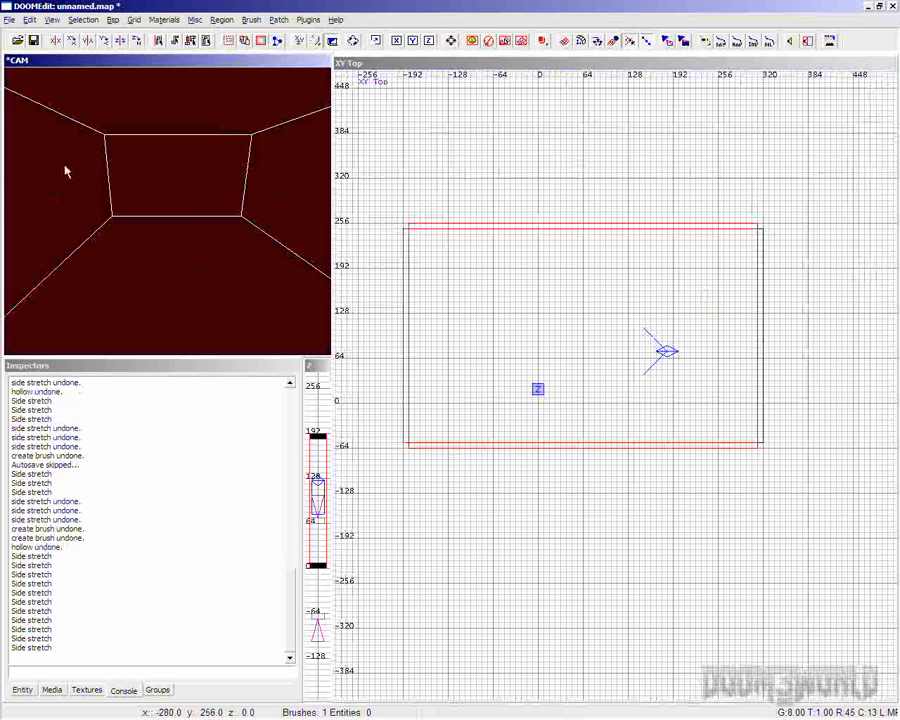
{"action": "key", "text": "Up"}
{"action": "key", "text": "Up"}
{"action": "key", "text": "Right"}
{"action": "key", "text": "Right"}
{"action": "key", "text": "Right"}
{"action": "key", "text": "Right"}
{"action": "key", "text": "Right"}
{"action": "key", "text": "Right"}
{"action": "key", "text": "Right"}
{"action": "key", "text": "Right"}
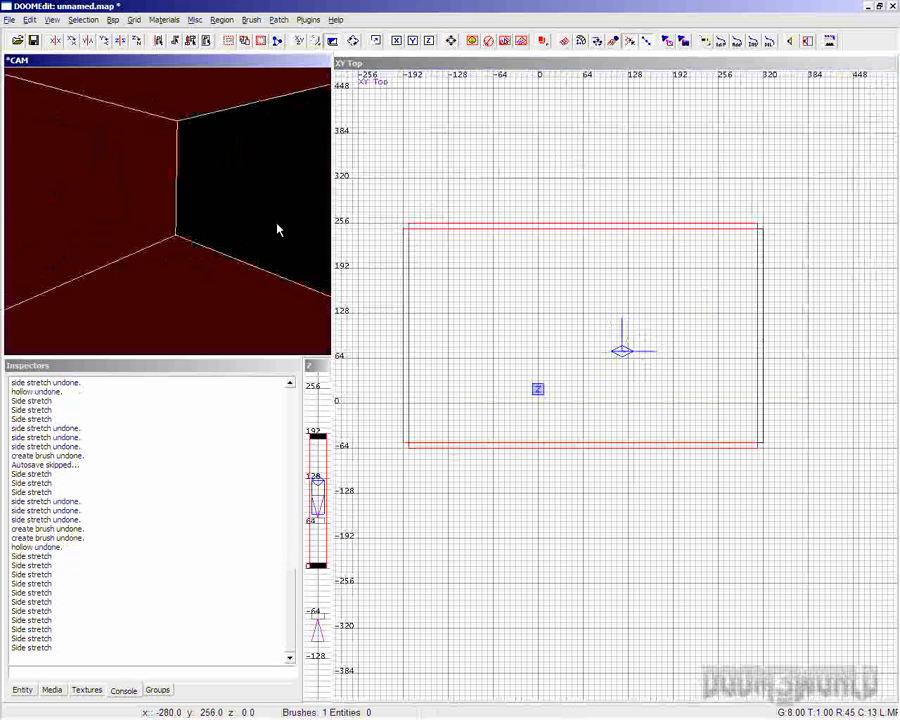
{"action": "left_click", "coordinate": [201, 187], "text": "shift"}
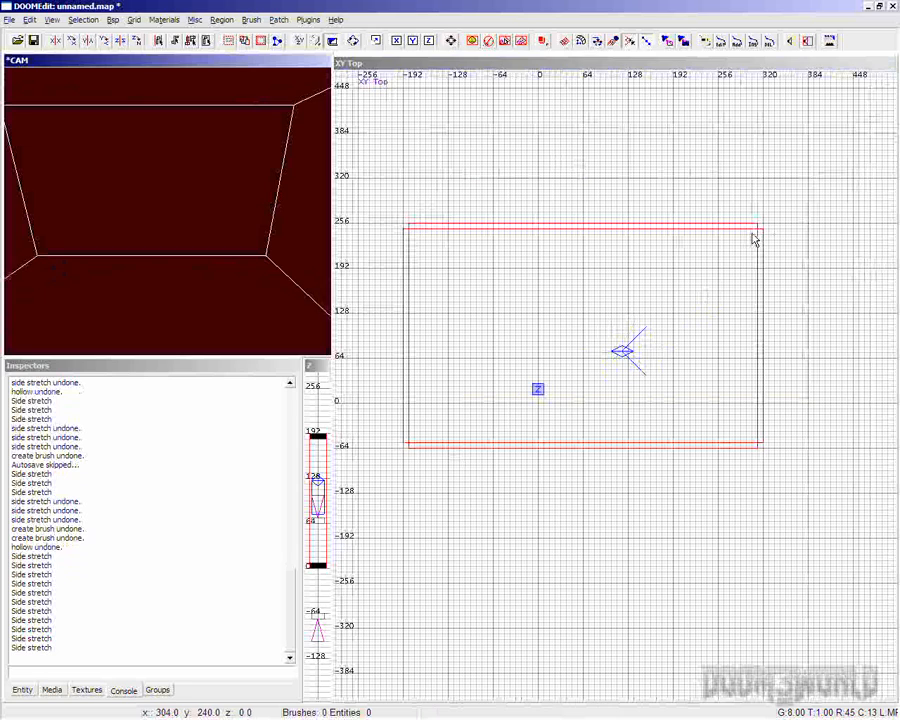
{"action": "scroll", "coordinate": [776, 260], "scroll_direction": "up", "scroll_amount": 6}
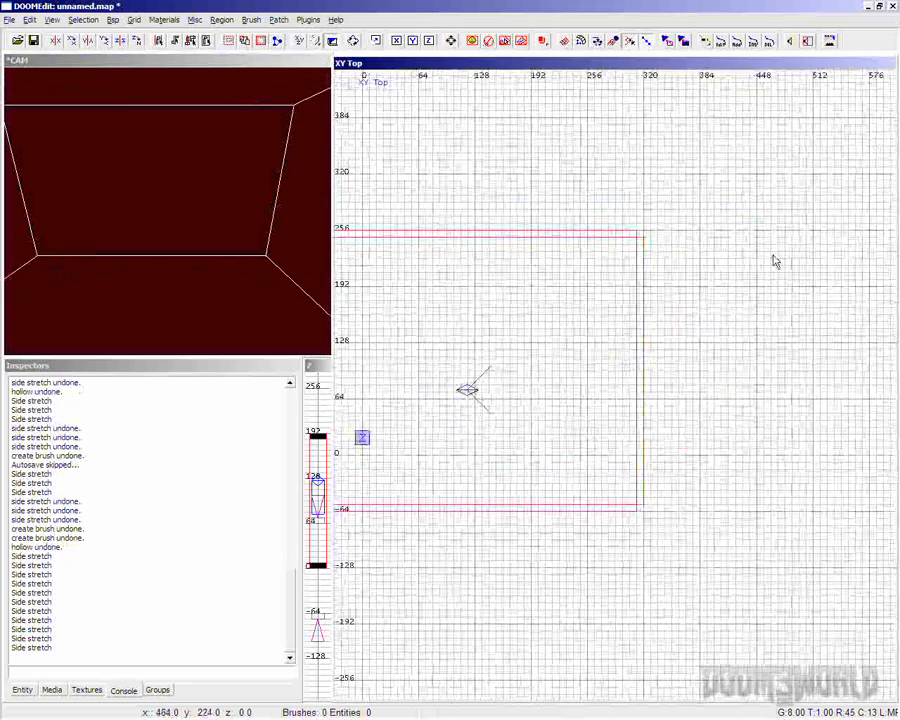
{"action": "scroll", "coordinate": [722, 360], "scroll_direction": "up", "scroll_amount": 5}
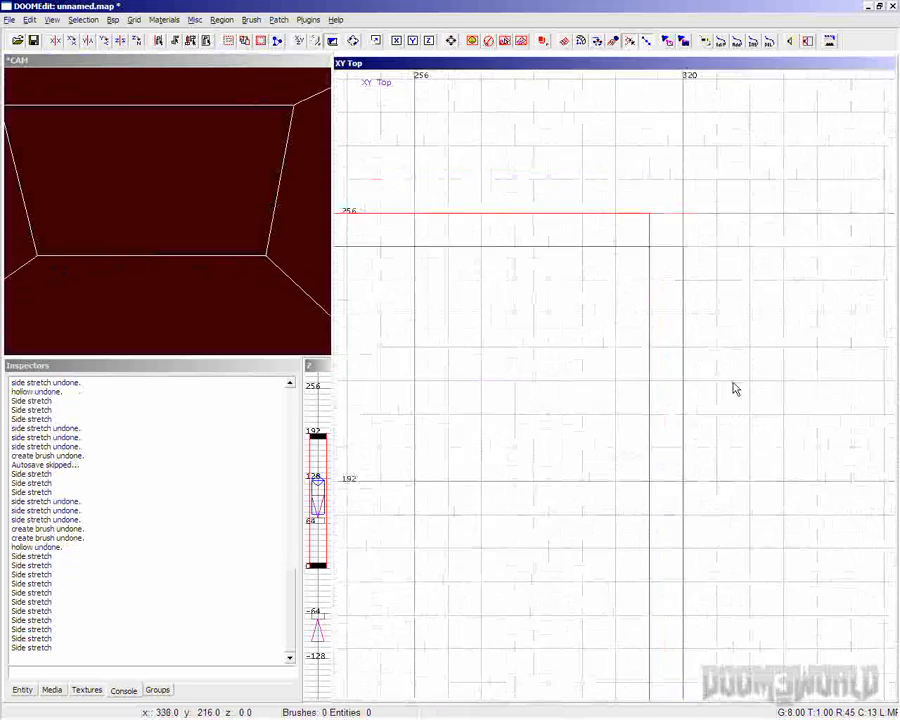
{"action": "scroll", "coordinate": [737, 325], "scroll_direction": "up", "scroll_amount": 2}
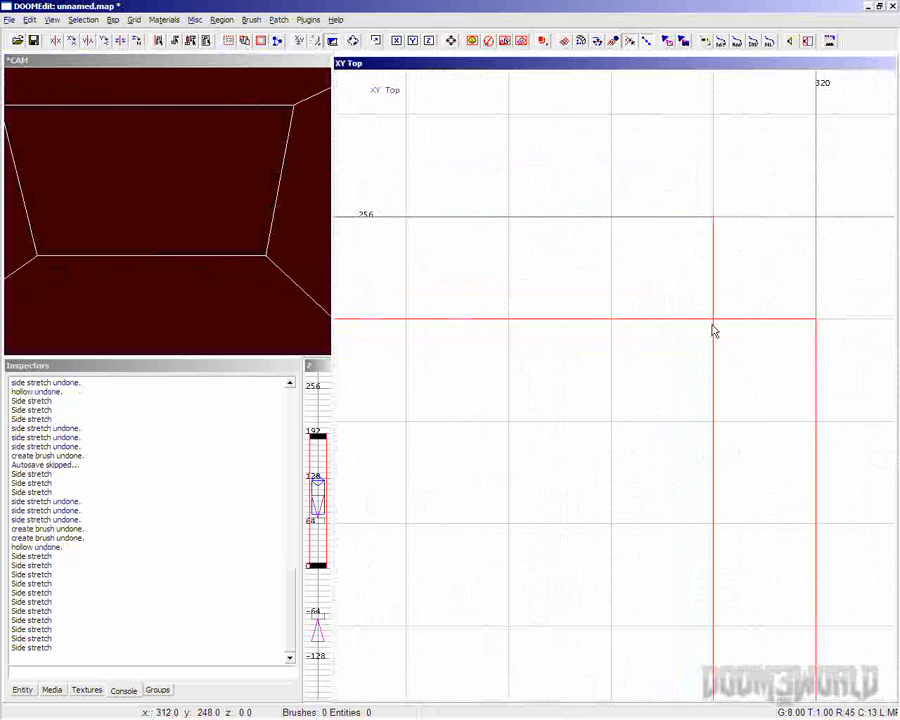
Examine the room's other corner at about X -184, Y 248 in the top view for brush overlap.
{"action": "scroll", "coordinate": [705, 337], "scroll_direction": "up", "scroll_amount": 2}
{"action": "mouse_move", "coordinate": [555, 416]}
{"action": "right_mouse_down"}
{"action": "mouse_move", "coordinate": [608, 416]}
{"action": "mouse_move", "coordinate": [530, 428]}
{"action": "right_mouse_up"}
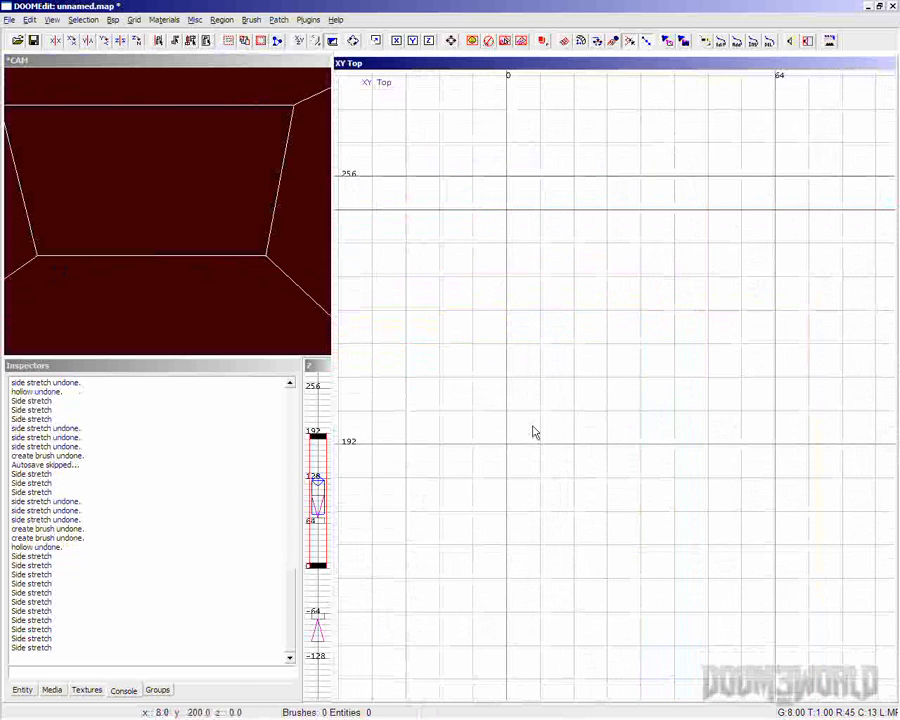
{"action": "mouse_move", "coordinate": [500, 390]}
{"action": "right_mouse_down"}
{"action": "mouse_move", "coordinate": [490, 380]}
{"action": "mouse_move", "coordinate": [447, 380]}
{"action": "right_mouse_up"}
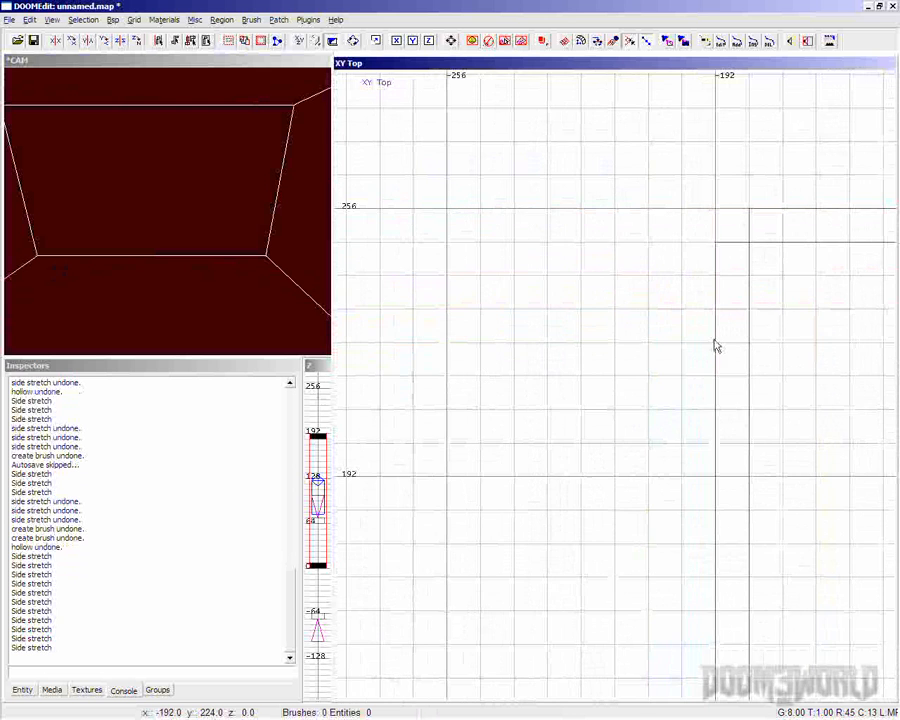
{"action": "right_click_drag", "start_coordinate": [713, 344], "coordinate": [711, 346]}
{"action": "scroll", "coordinate": [609, 358], "scroll_direction": "up", "scroll_amount": 3}
{"action": "right_click_drag", "start_coordinate": [609, 358], "coordinate": [600, 355]}
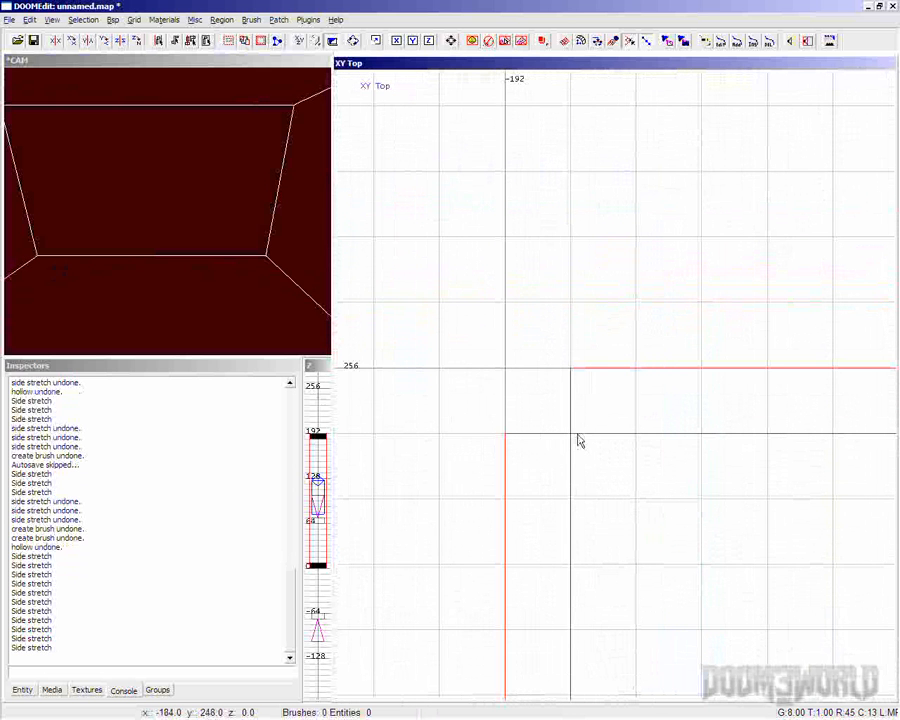
{"action": "scroll", "coordinate": [572, 440], "scroll_direction": "down", "scroll_amount": 4}
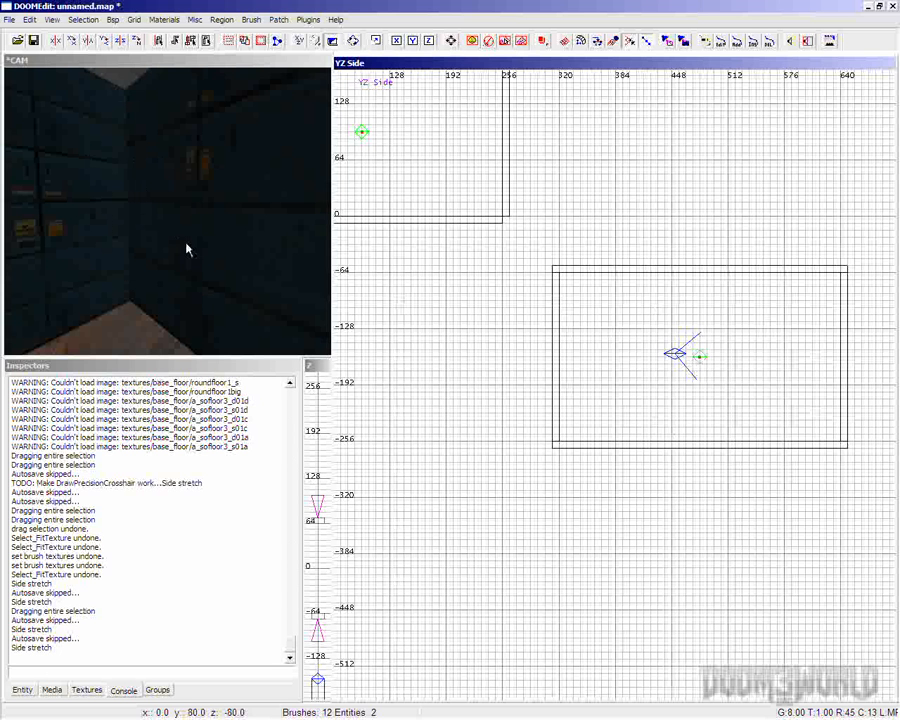
Select the end wall of the second room in the camera view and fit its texture with width 4 and height 1.
{"action": "left_click", "coordinate": [257, 216], "text": "shift"}
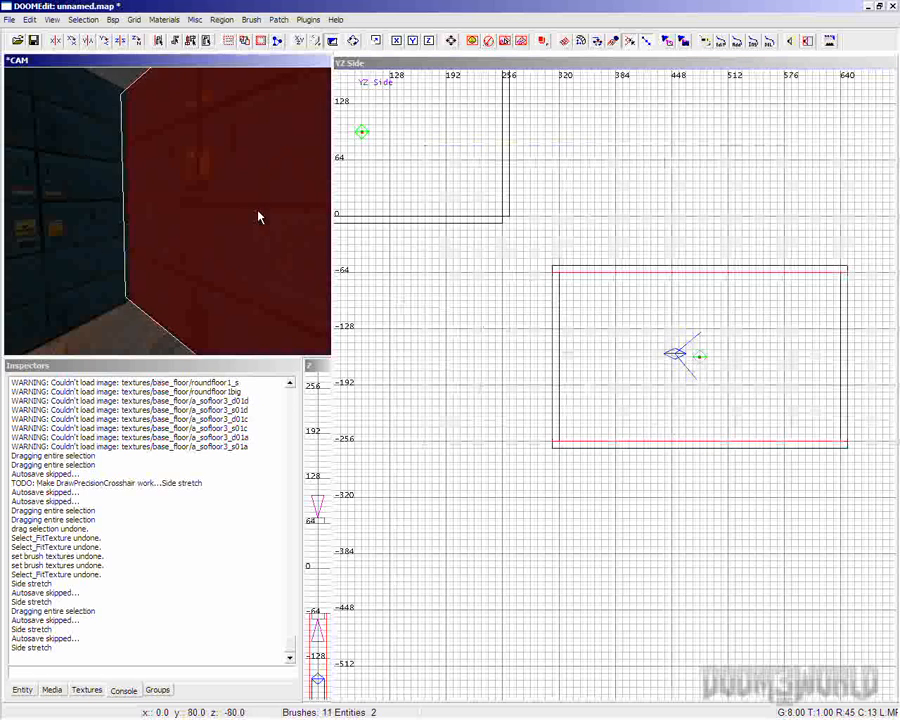
{"action": "key", "text": "s"}
{"action": "left_click", "coordinate": [460, 330]}
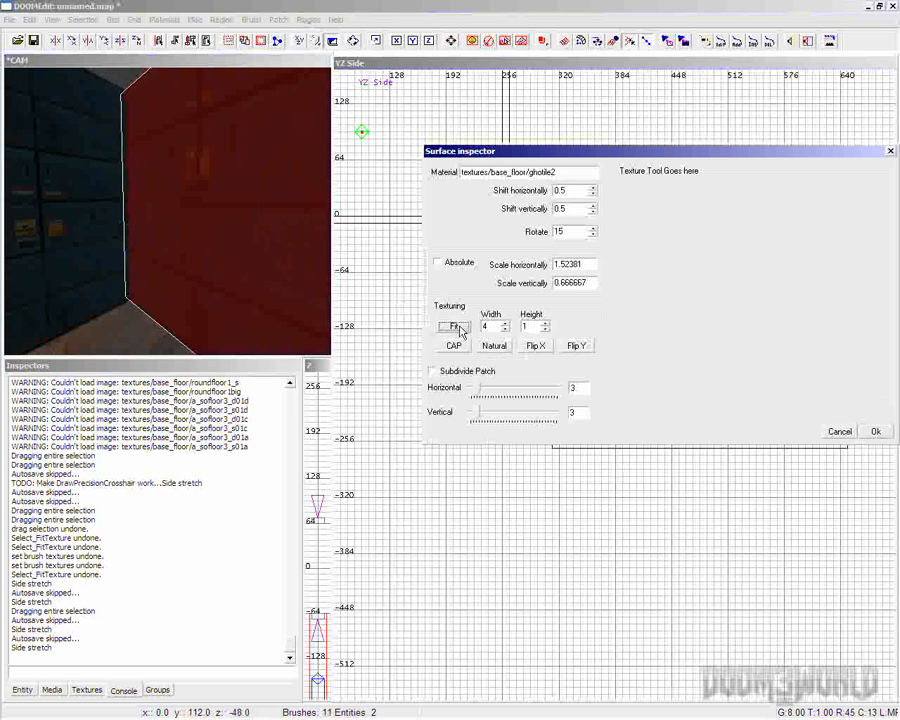
{"action": "key", "text": "Escape"}
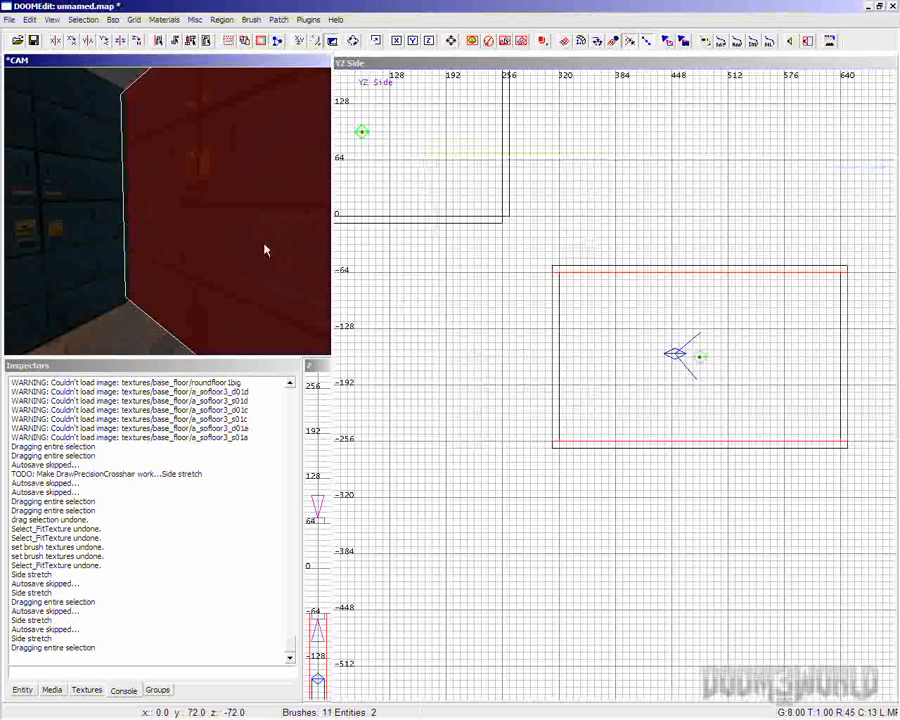
Select the adjoining long wall, fit its texture with width 4 and height 1, and clear the selection.
{"action": "left_click", "coordinate": [108, 207], "text": "shift"}
{"action": "key", "text": "s"}
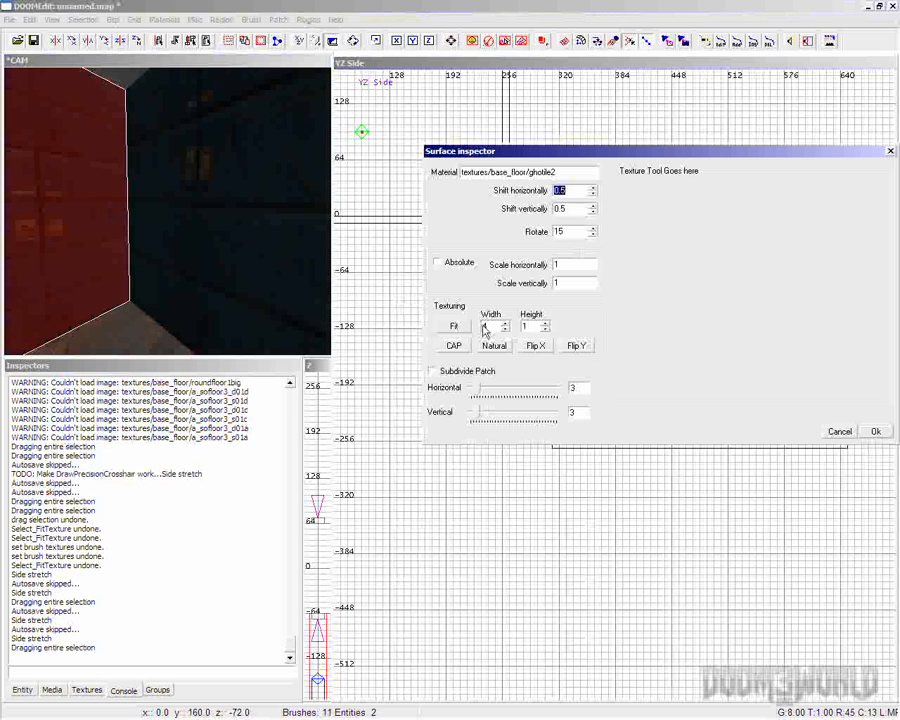
{"action": "left_click", "coordinate": [457, 329]}
{"action": "key", "text": "Escape"}
{"action": "key", "text": "Escape"}
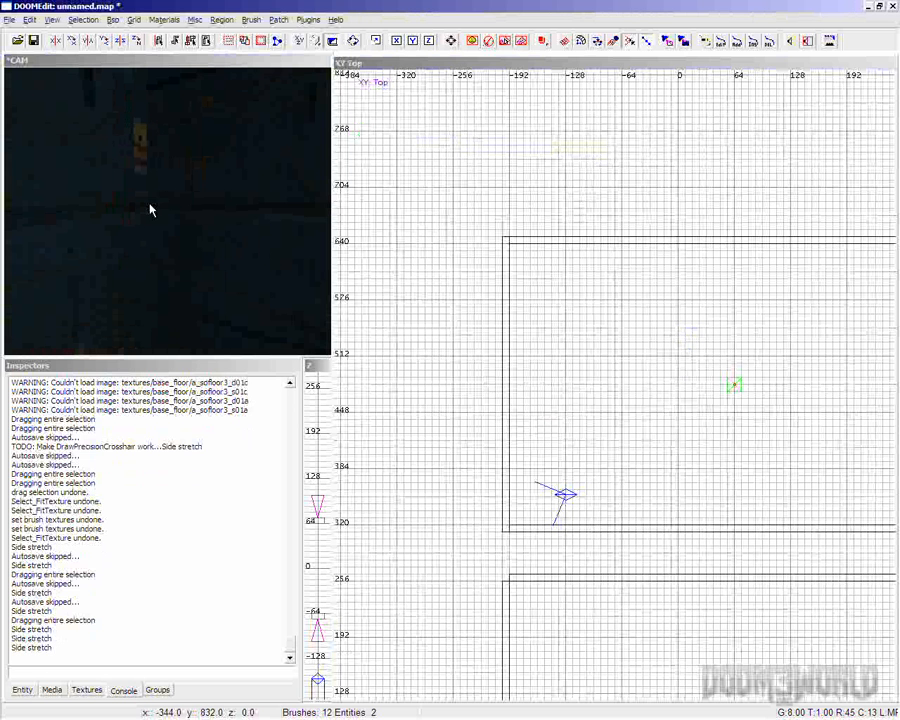
Select the second room's end wall near X -192 for inspection, and place the camera inside the first room.
{"action": "left_click", "coordinate": [253, 205], "text": "shift"}
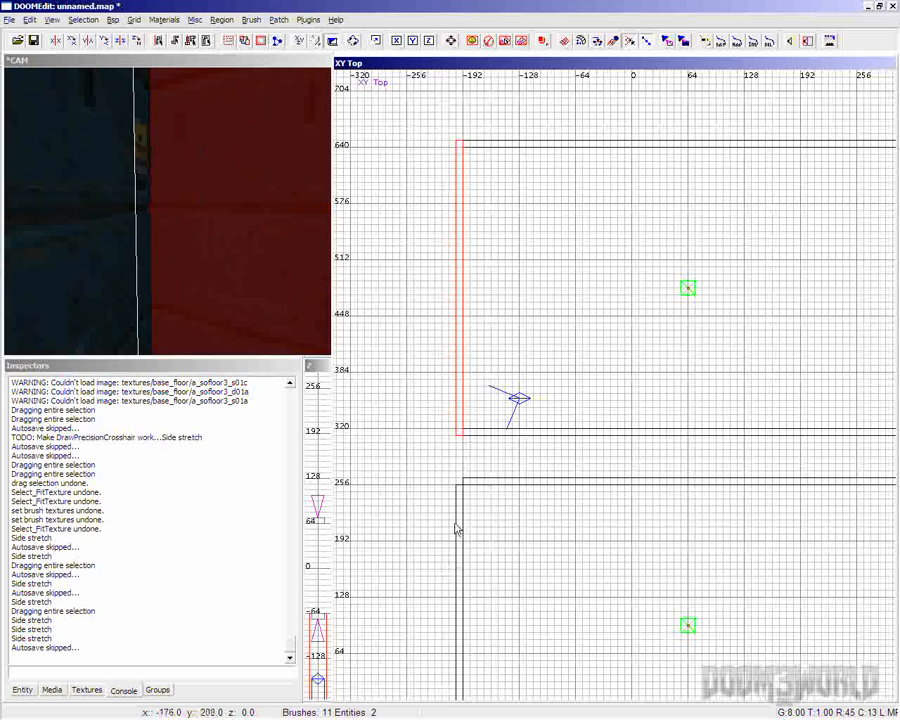
{"action": "key", "text": "ctrl+Tab"}
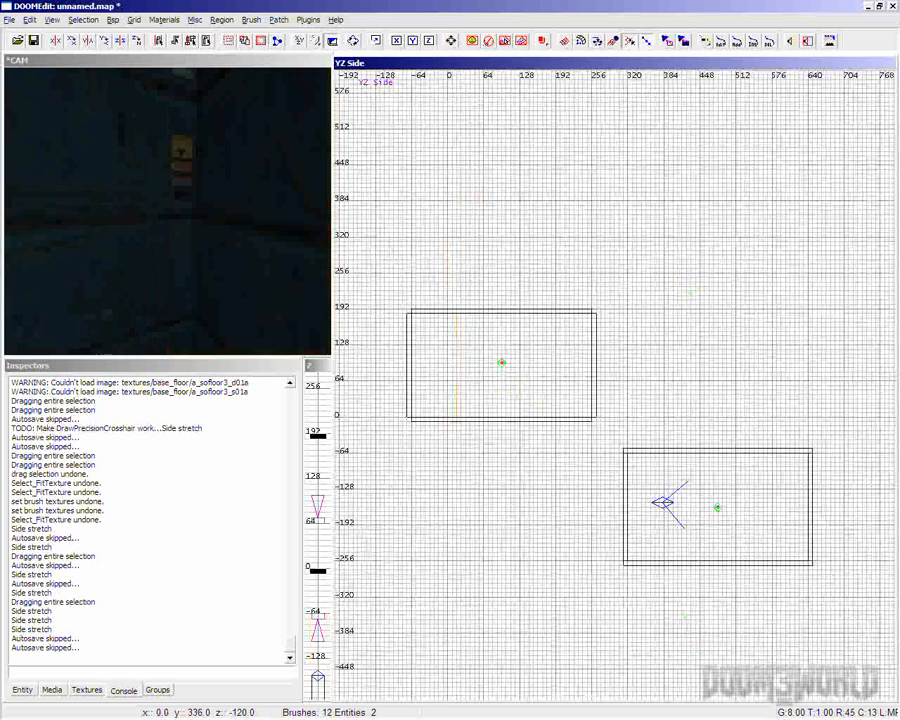
{"action": "middle_click", "coordinate": [449, 366]}
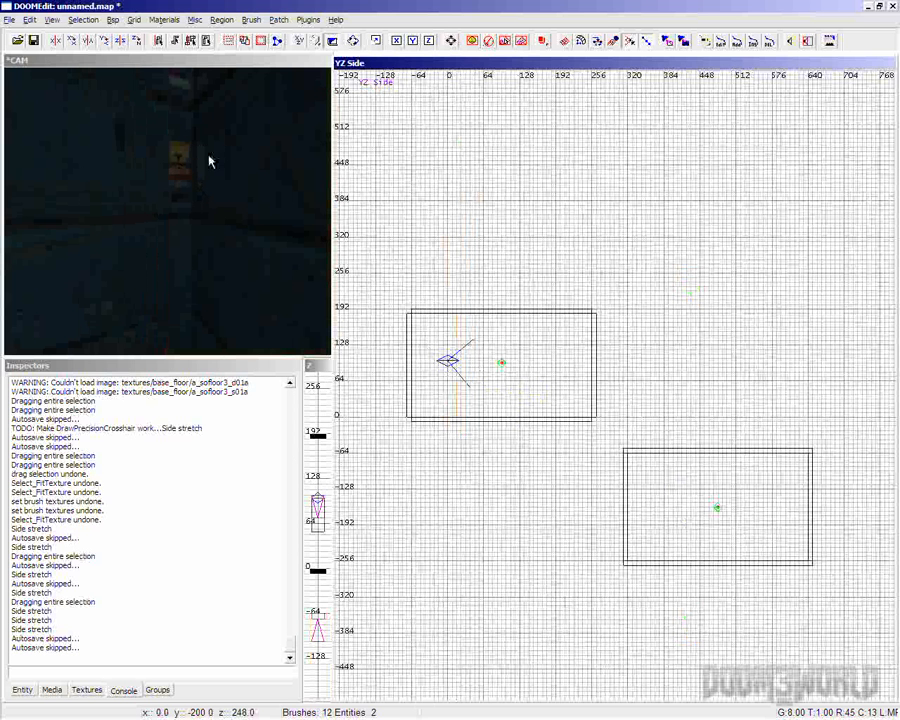
Select the first room's end wall near X -192 and examine its ends at Y 256 and Y -64 in the top view.
{"action": "left_click", "coordinate": [242, 198], "text": "shift"}
{"action": "key", "text": "ctrl+Tab"}
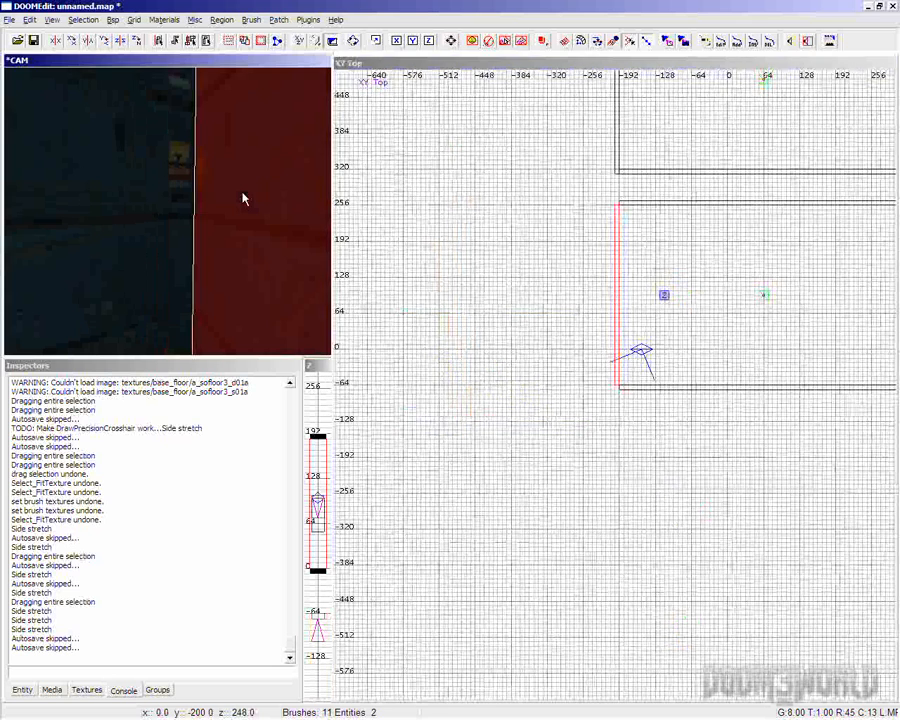
{"action": "key", "text": "ctrl+Tab"}
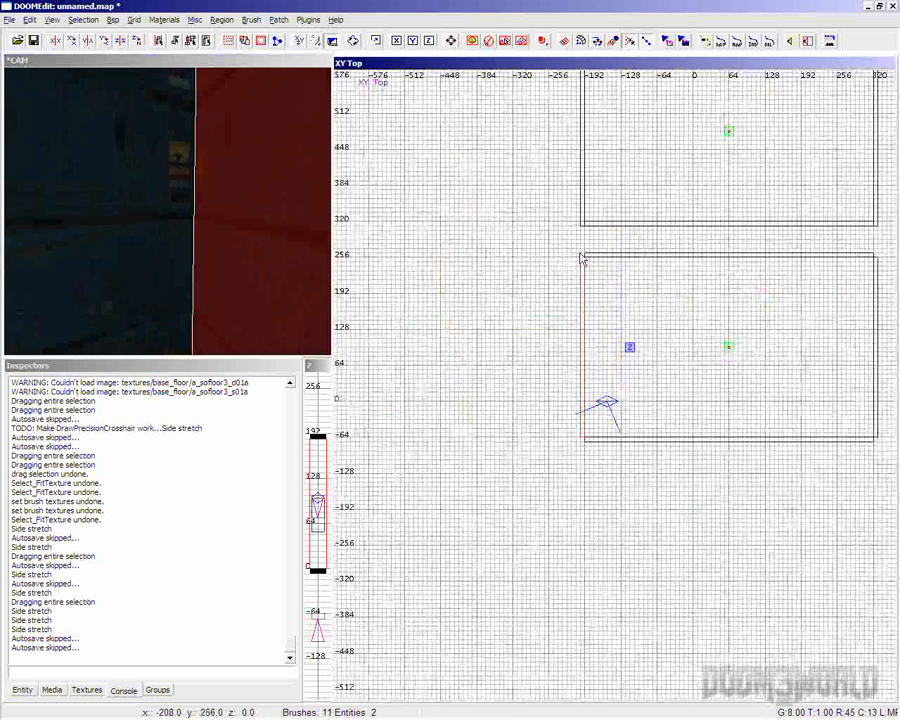
{"action": "scroll", "coordinate": [565, 390], "scroll_direction": "up", "scroll_amount": 2}
{"action": "scroll", "coordinate": [560, 436], "scroll_direction": "up", "scroll_amount": 1}
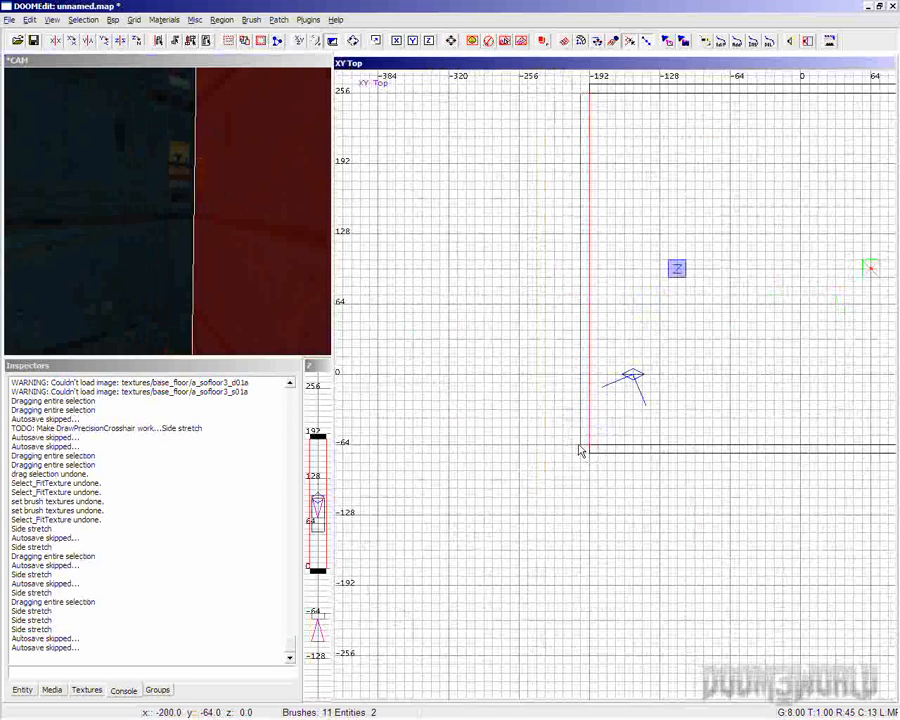
{"action": "left_click", "coordinate": [532, 347]}
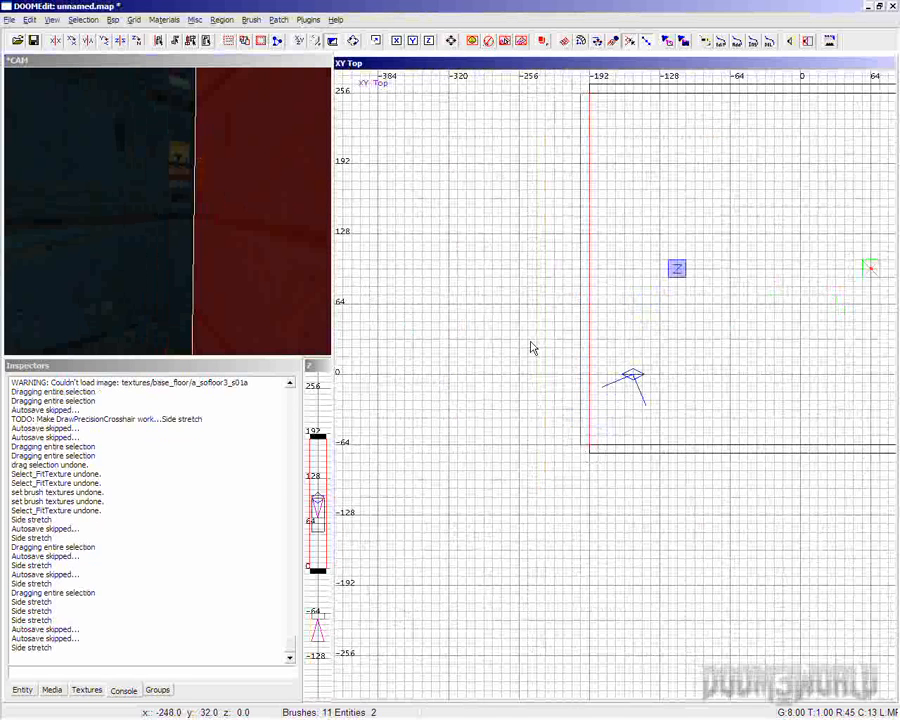